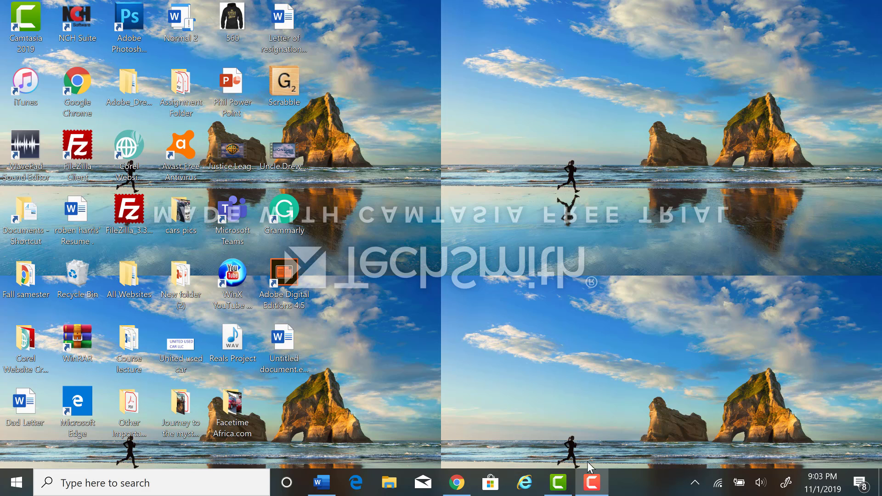
Switch to Chrome, search for philwebcreationservice.com and open the site's home page from the results
left_click(454, 473)
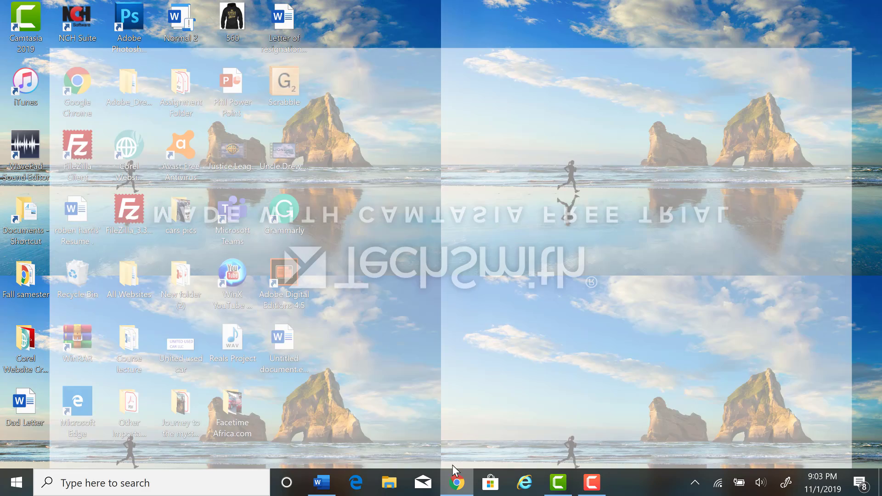
left_click(385, 39)
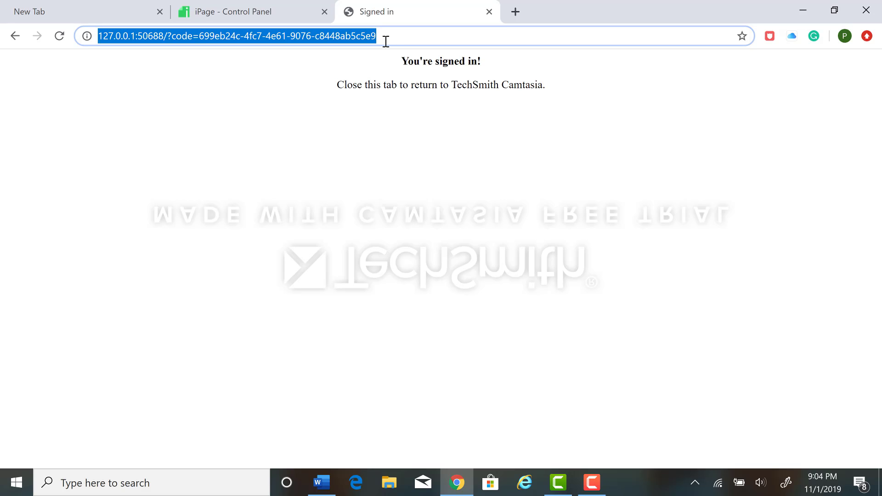
type("pawsportal.gsu.edu")
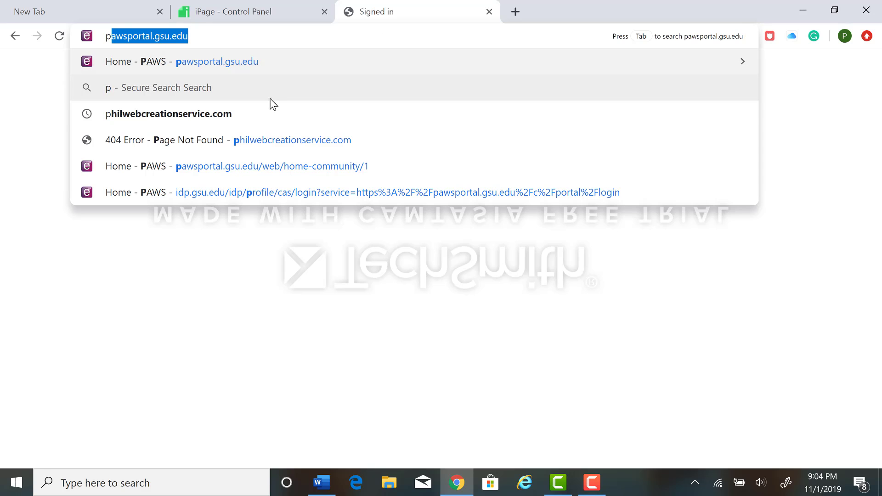
left_click(216, 118)
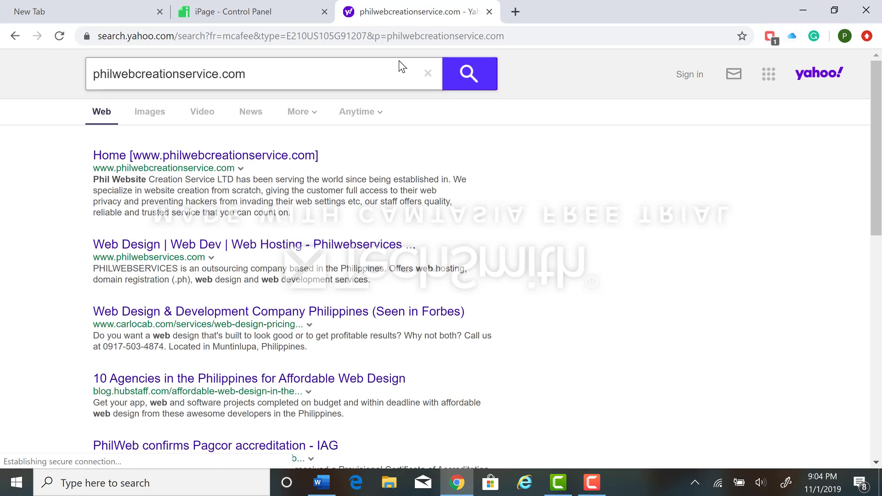
left_click(213, 155)
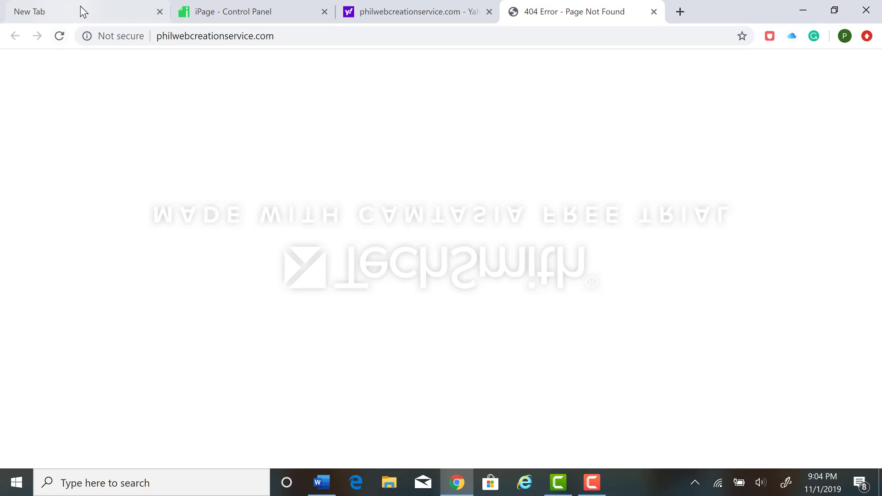
Load ipage.com in a new browser tab and open the logged-in account's hosting control panel
left_click(682, 13)
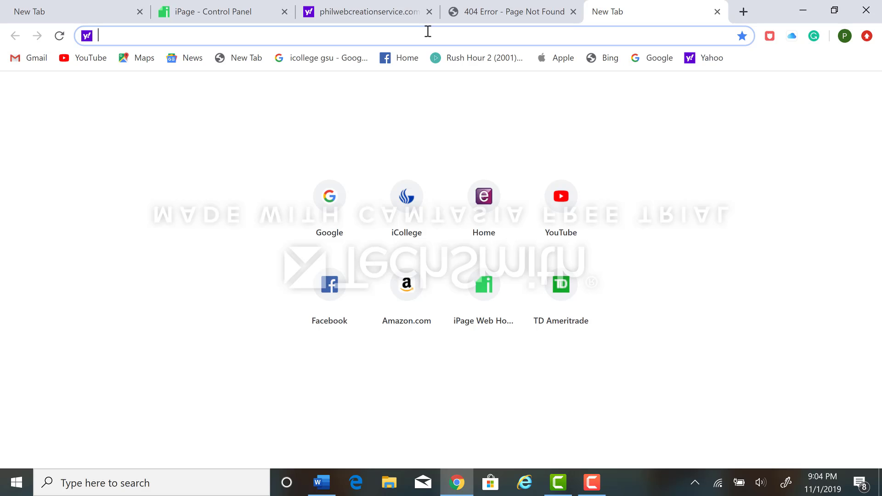
type("ip")
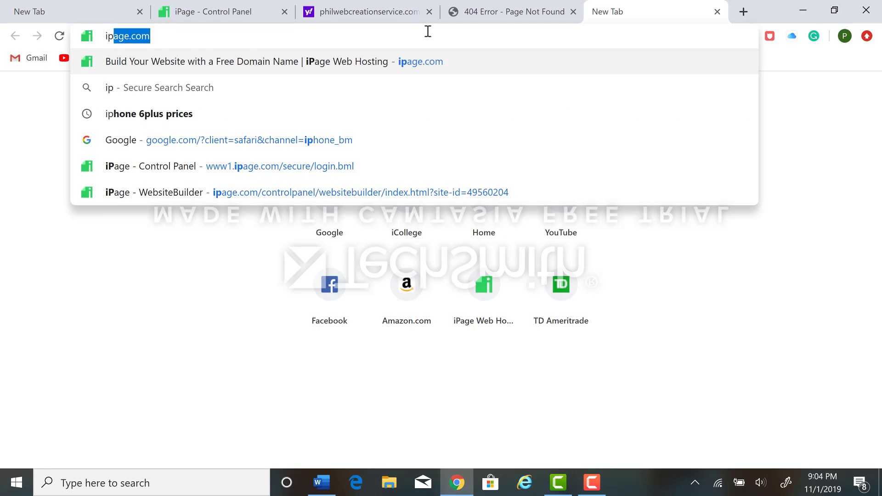
left_click(206, 62)
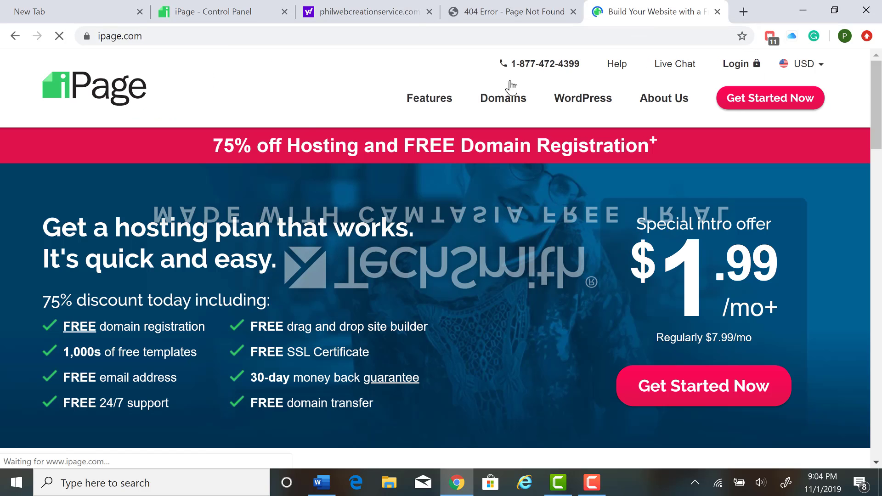
left_click(736, 63)
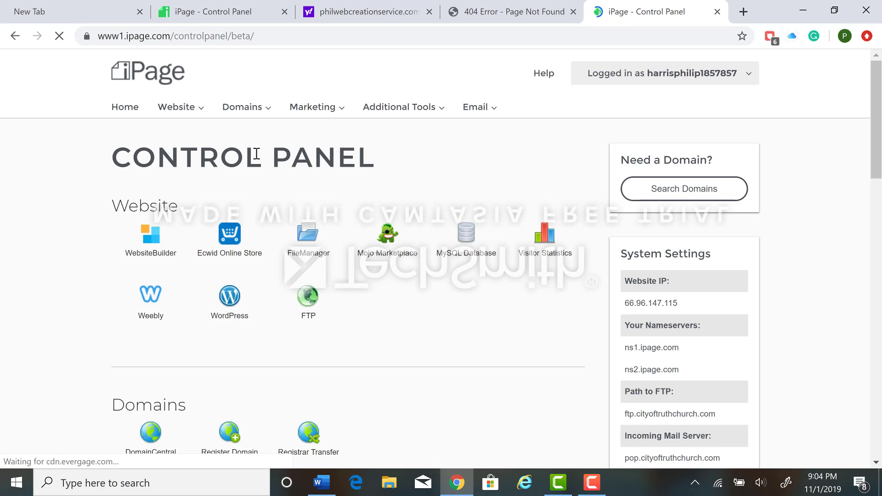
left_click(689, 70)
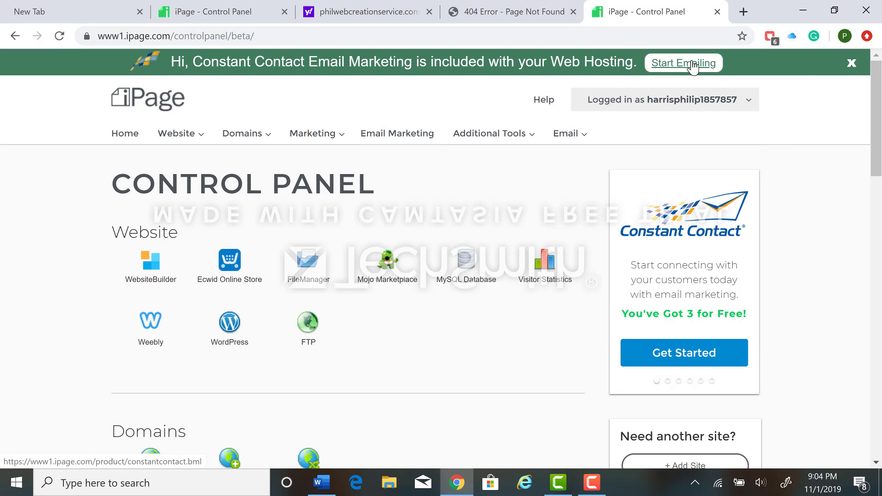
mouse_move(603, 95)
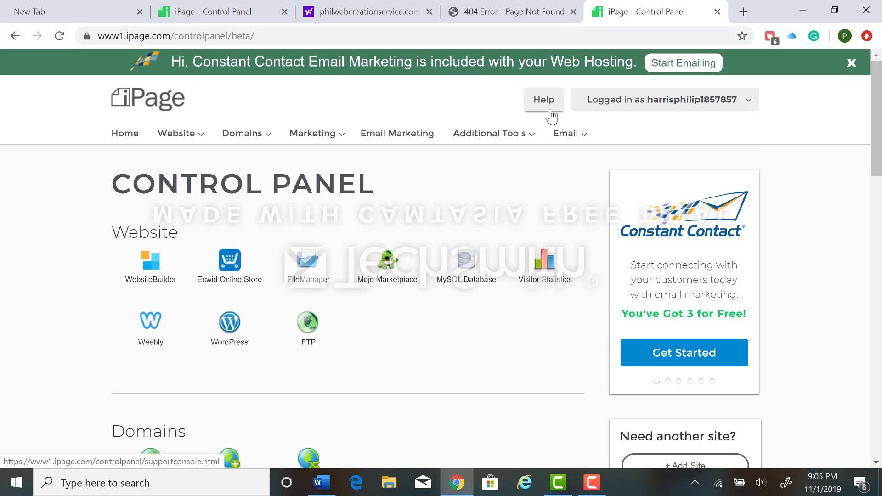
left_click(300, 34)
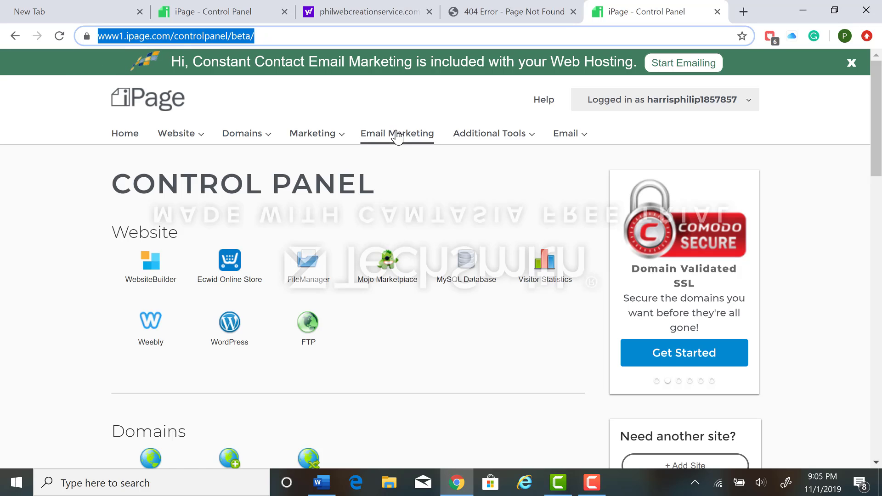
Launch the FileZilla client from the desktop and dismiss its update notice
left_click(807, 6)
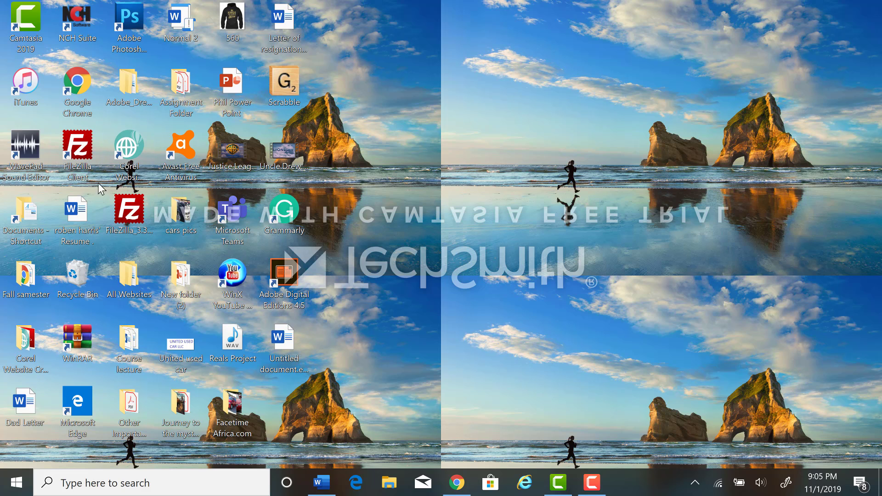
double_click(85, 153)
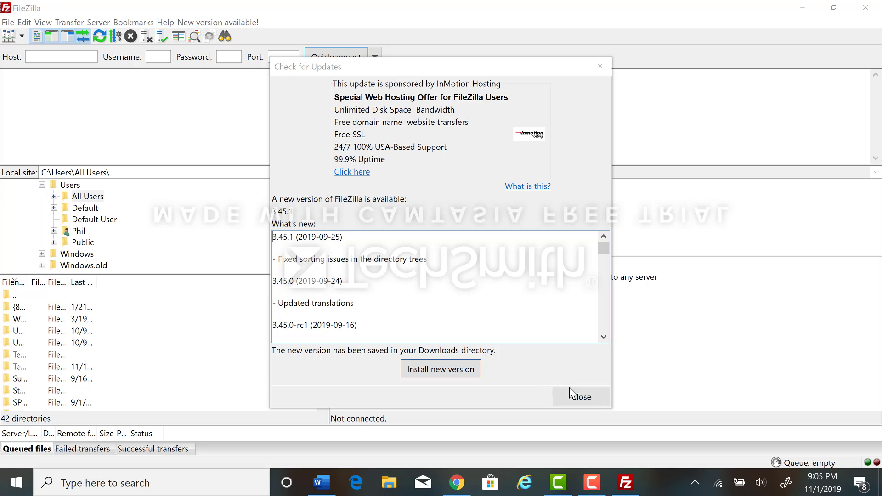
left_click(576, 392)
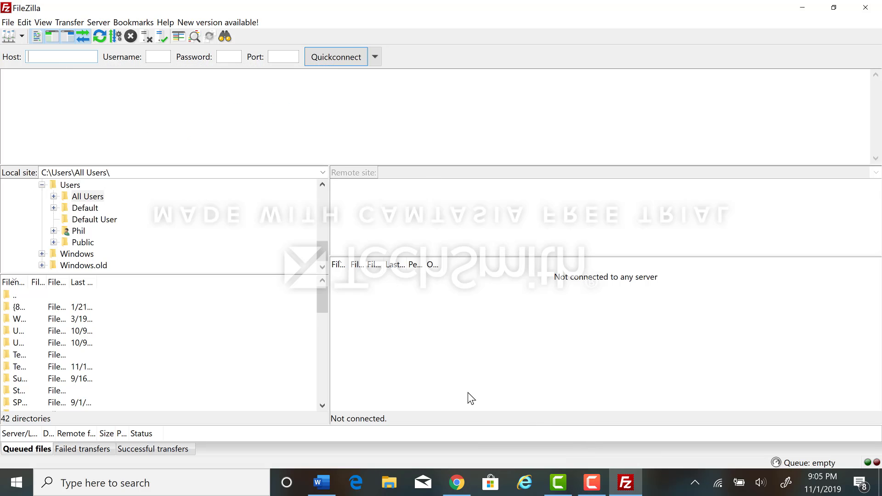
Switch to Chrome and look through the iPage control panel's system settings for the Path to FTP entry
left_click(463, 486)
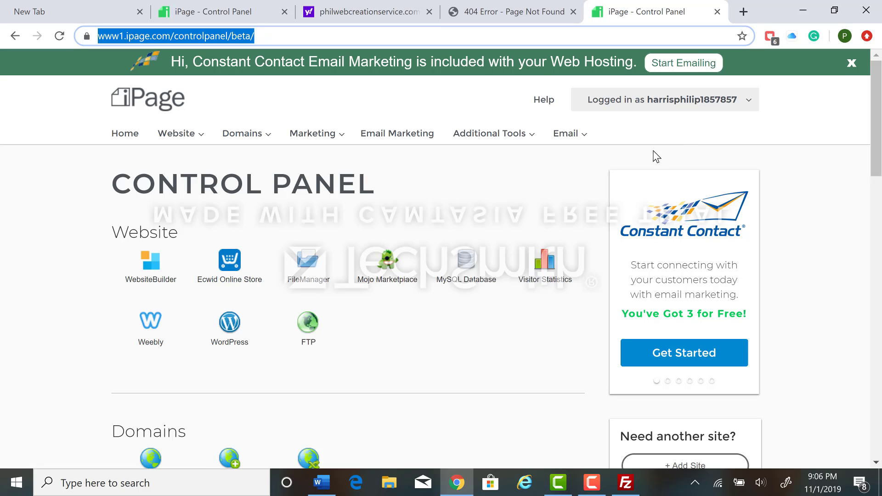
mouse_move(233, 129)
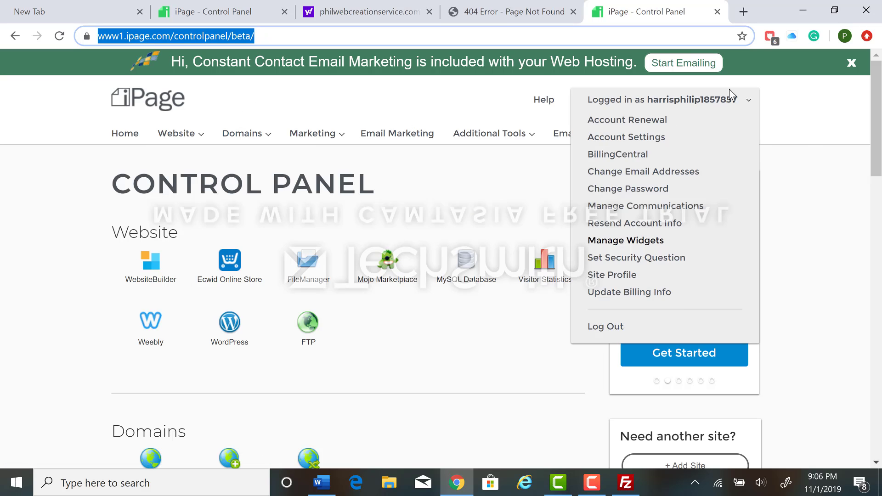
scroll(809, 145, "down", 12)
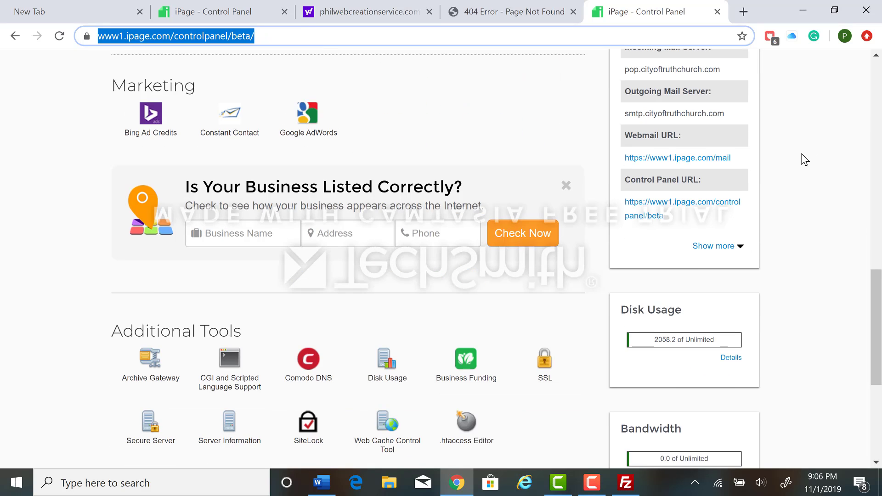
scroll(806, 159, "up", 1)
scroll(648, 165, "up", 1)
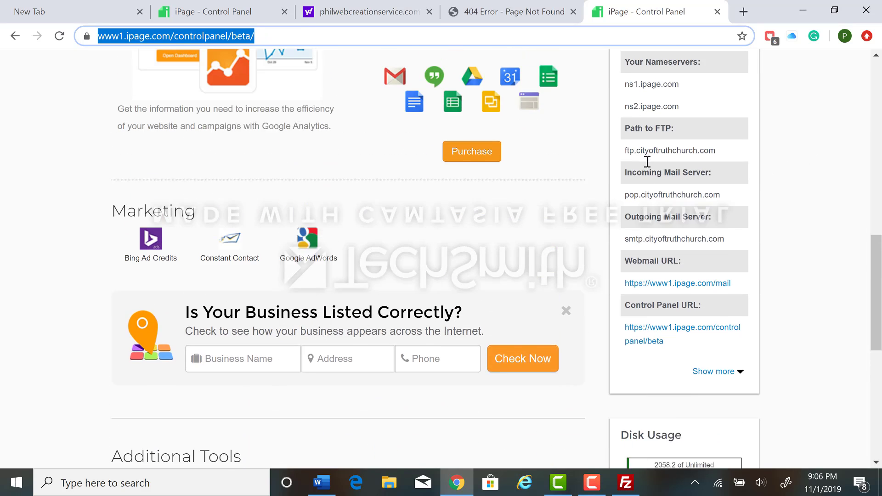
scroll(643, 168, "up", 1)
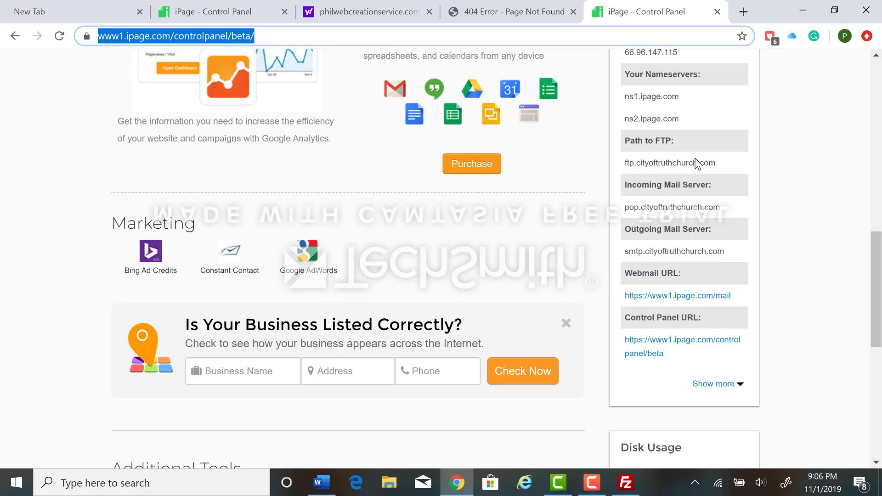
left_click(800, 11)
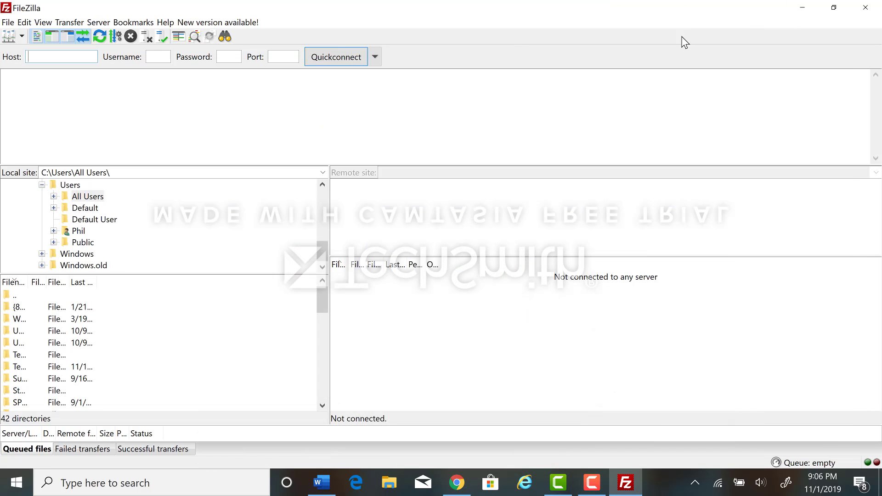
key("super+d")
left_click(626, 483)
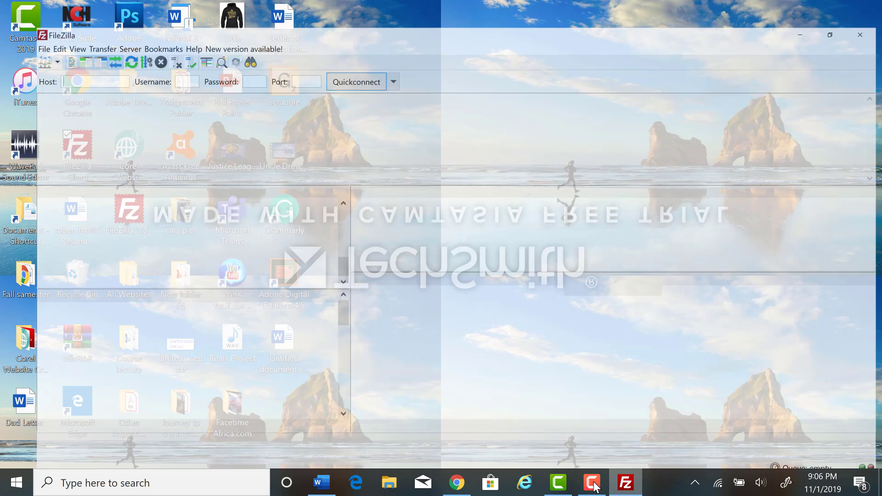
left_click(457, 483)
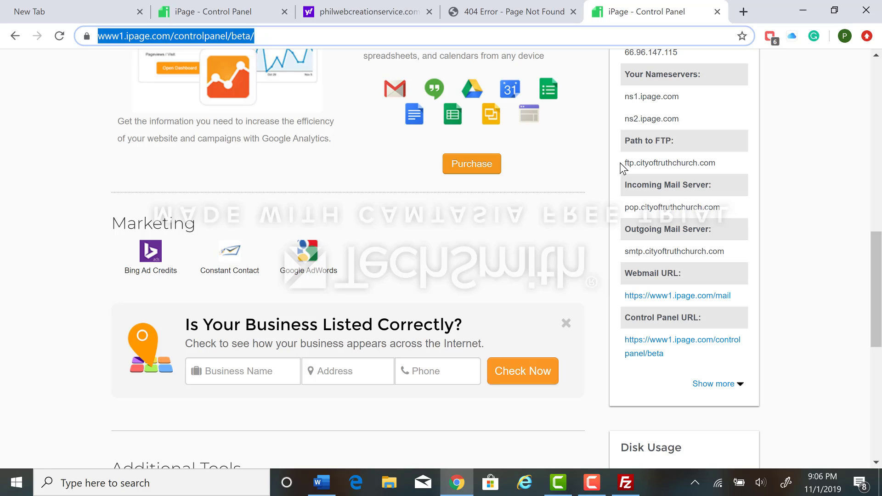
Copy the FTP path ftp.cityoftruthchurch.com from the control panel into FileZilla's Host field
left_click_drag(623, 166, 734, 170)
key("ctrl+c")
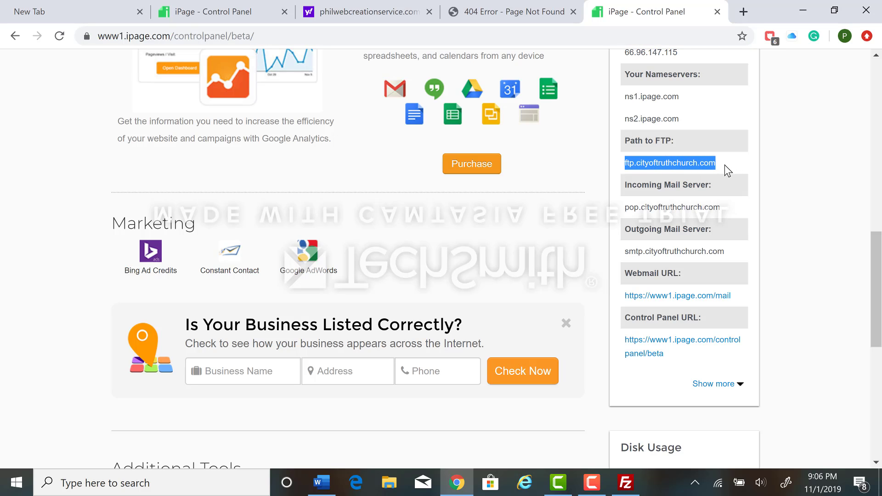
left_click(803, 11)
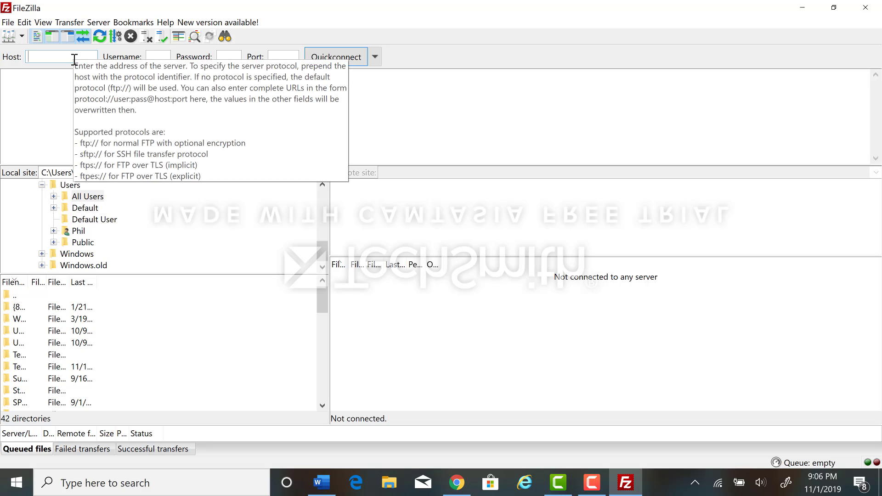
key("ctrl+v")
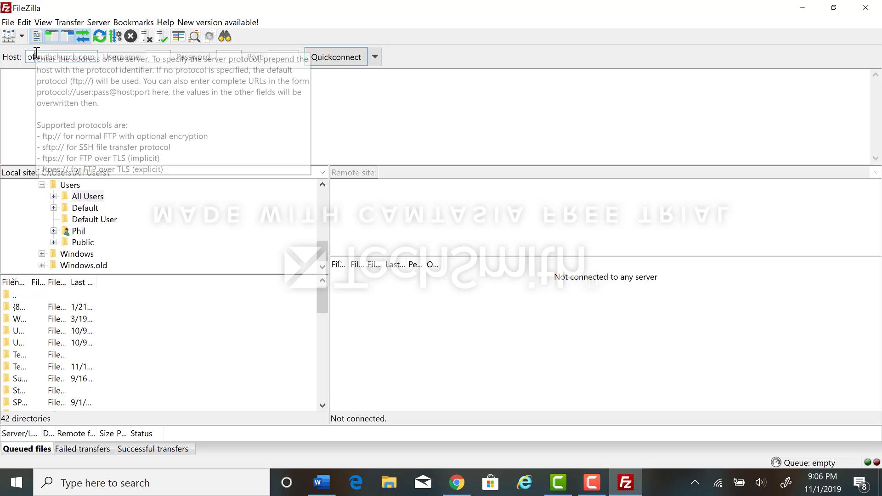
key("Home")
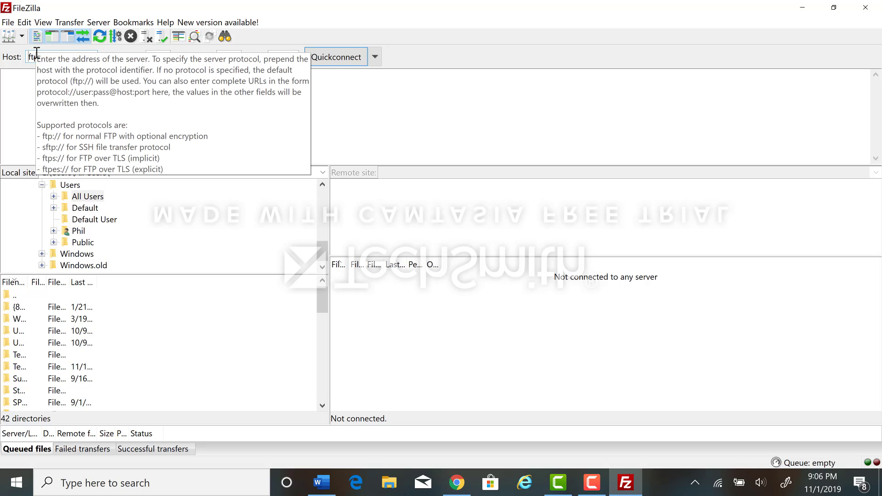
Copy the account username from the iPage control panel into FileZilla's Username field
left_click(154, 55)
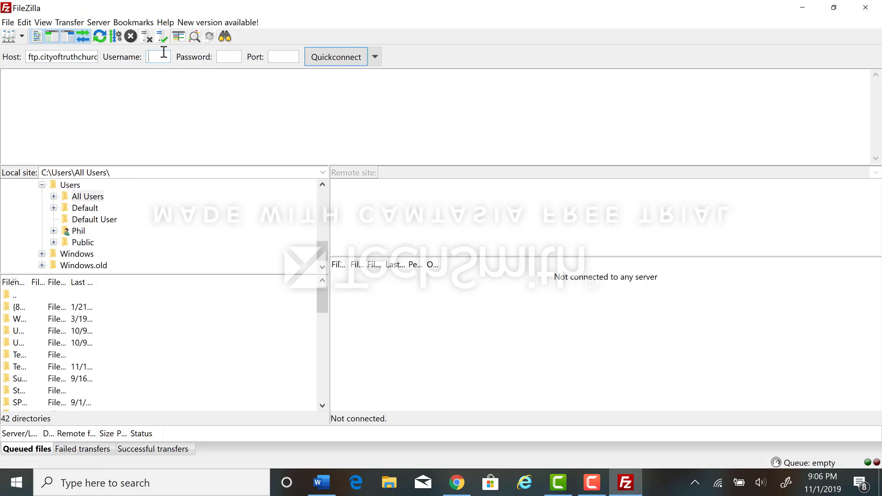
left_click(462, 480)
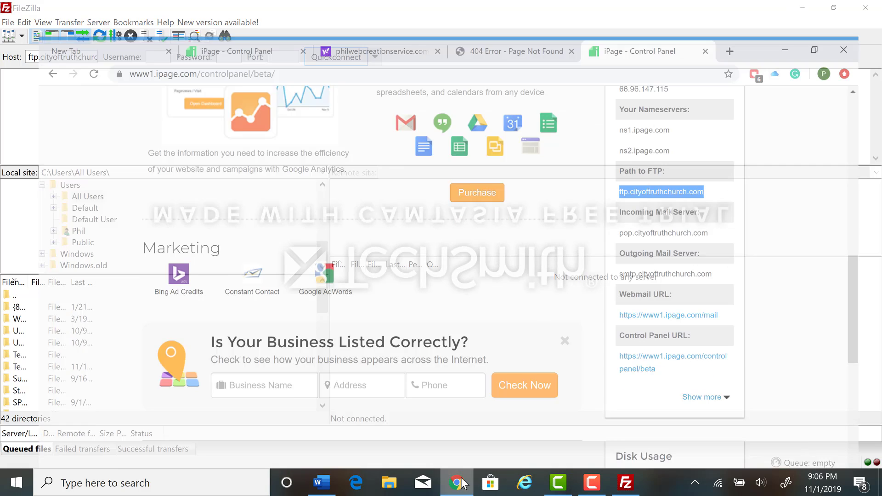
scroll(713, 208, "up", 10)
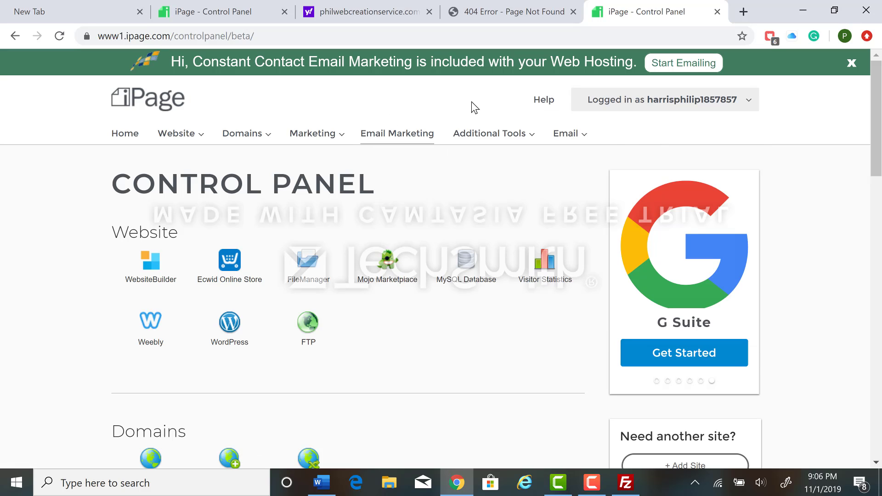
mouse_move(626, 100)
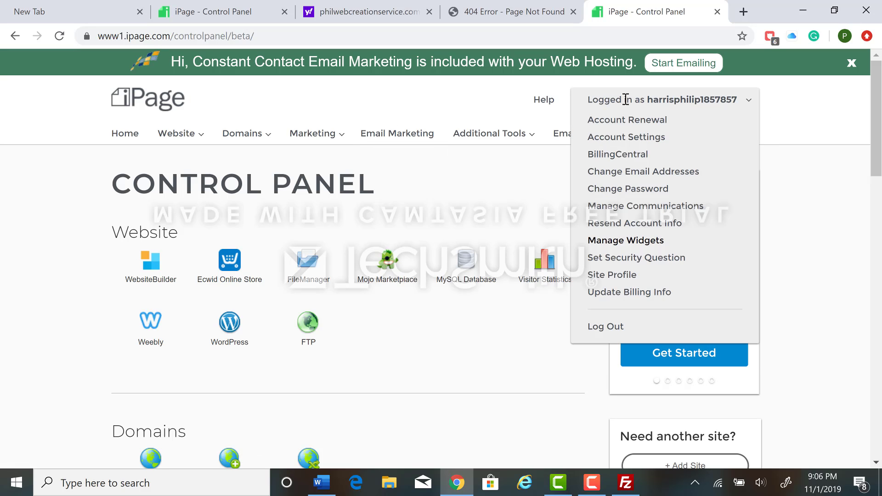
left_click_drag(648, 101, 743, 101)
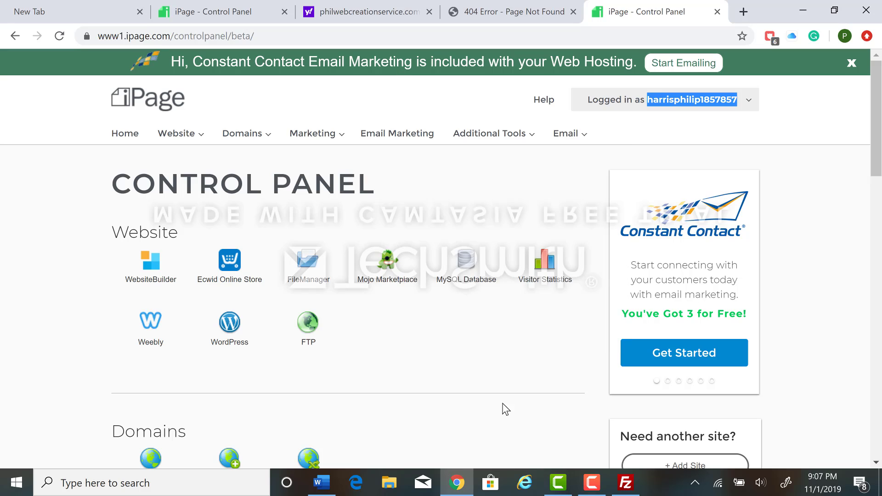
left_click(623, 482)
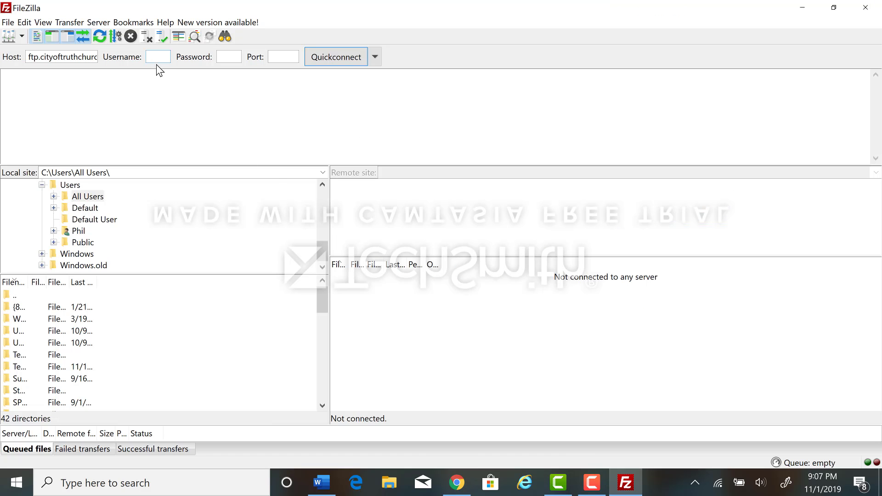
key("ctrl+v")
Enter the account password, connect to the FTP server and browse the remote site's file list
type("••••")
key("Return")
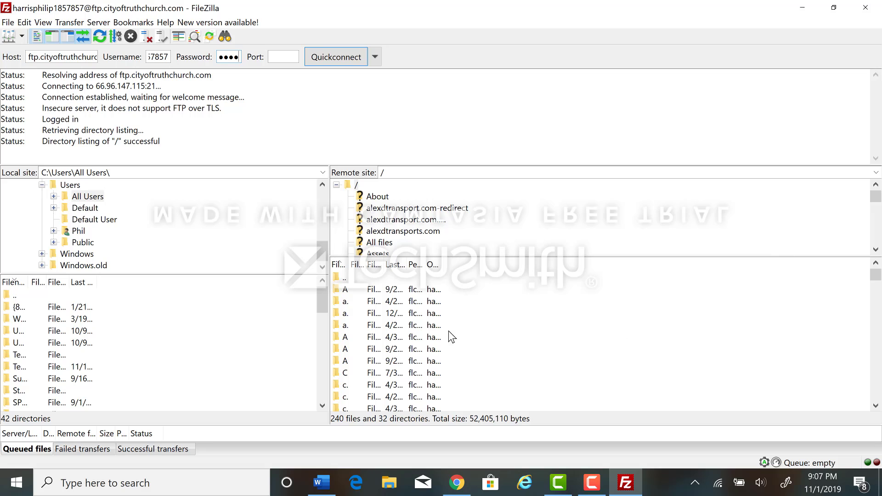
scroll(446, 331, "down", 3)
scroll(345, 324, "down", 1)
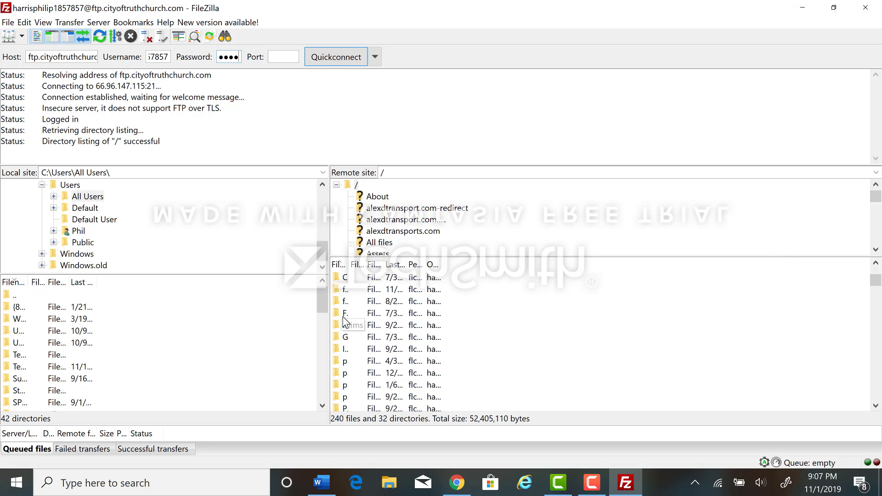
Open the Desktop folder in the local site tree and look through the folders around it
scroll(362, 307, "up", 4)
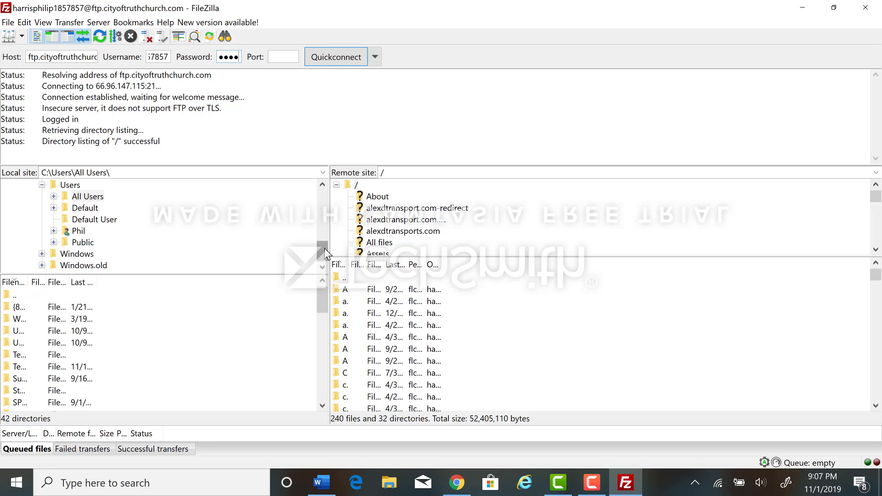
left_click_drag(325, 248, 325, 195)
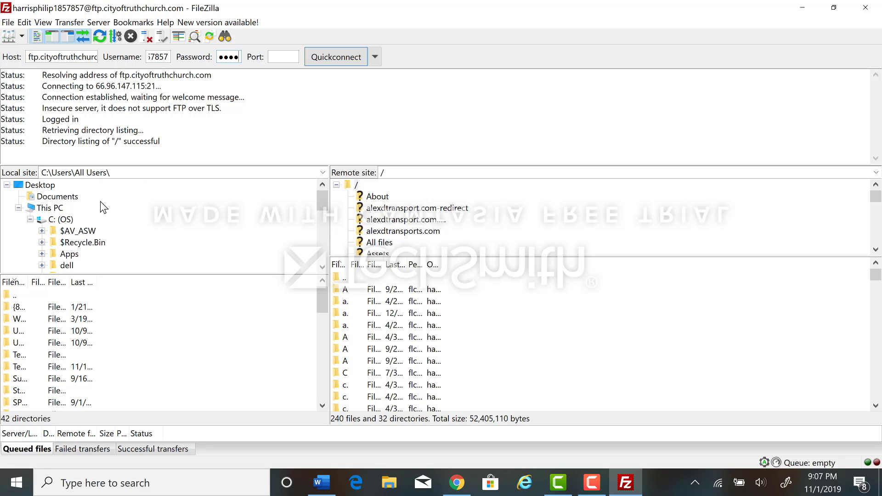
left_click(45, 186)
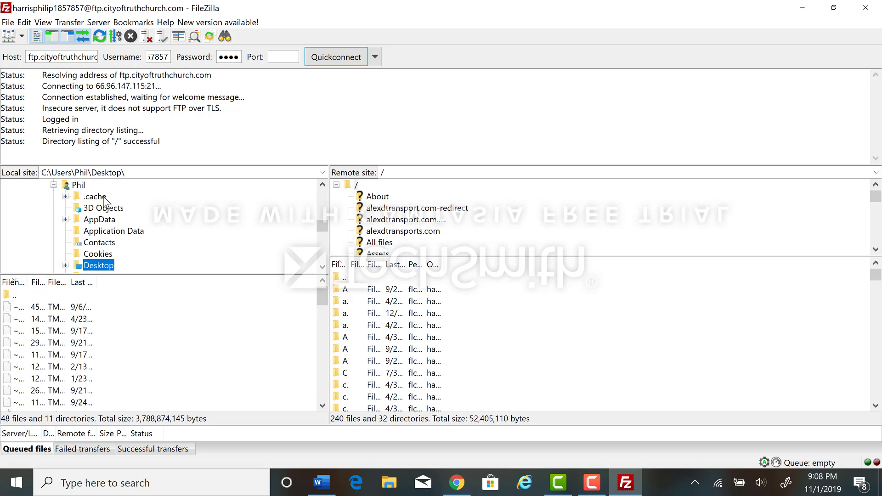
scroll(90, 230, "up", 7)
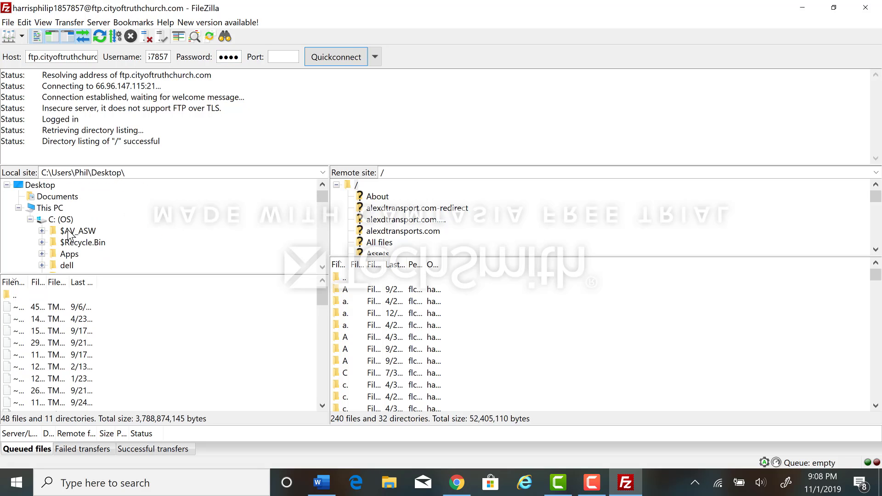
left_click(42, 185)
scroll(106, 214, "down", 5)
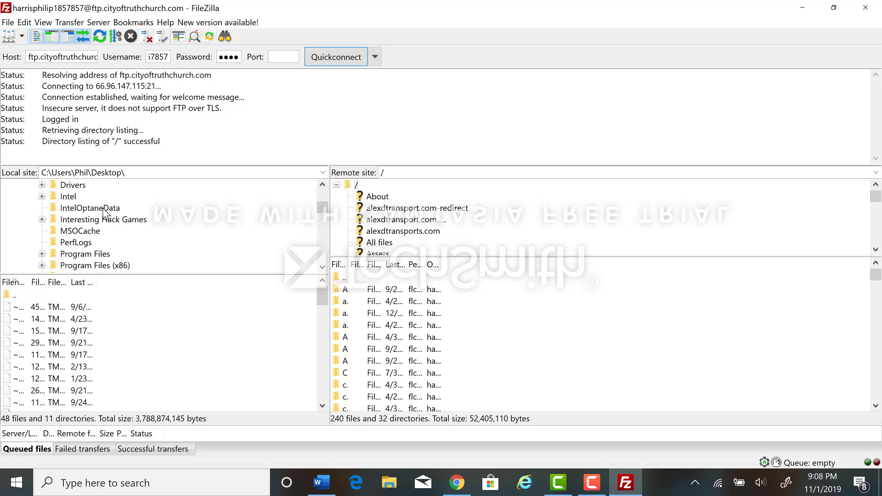
scroll(106, 214, "down", 3)
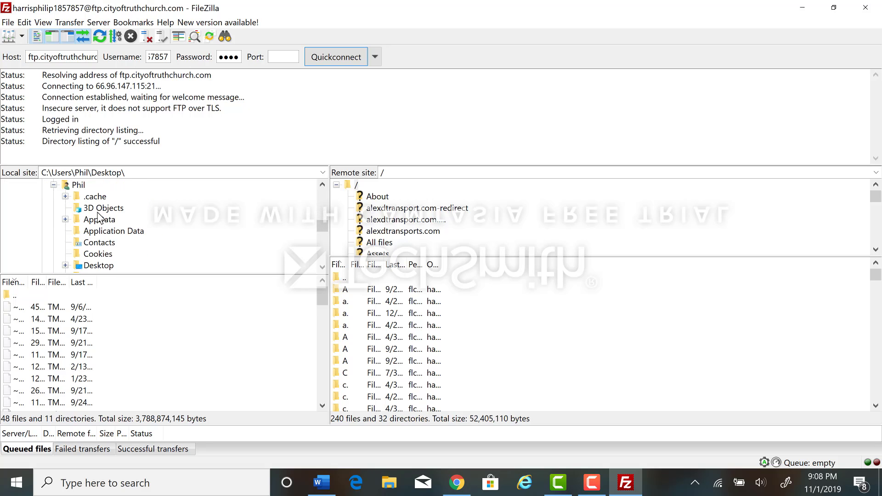
scroll(99, 216, "down", 8)
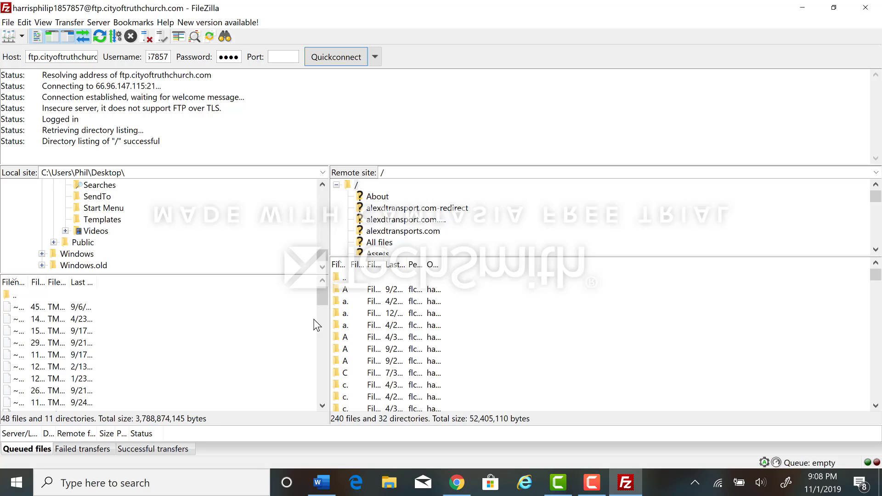
View the contents of the local Public and Windows folders
left_click(98, 224)
left_click(90, 243)
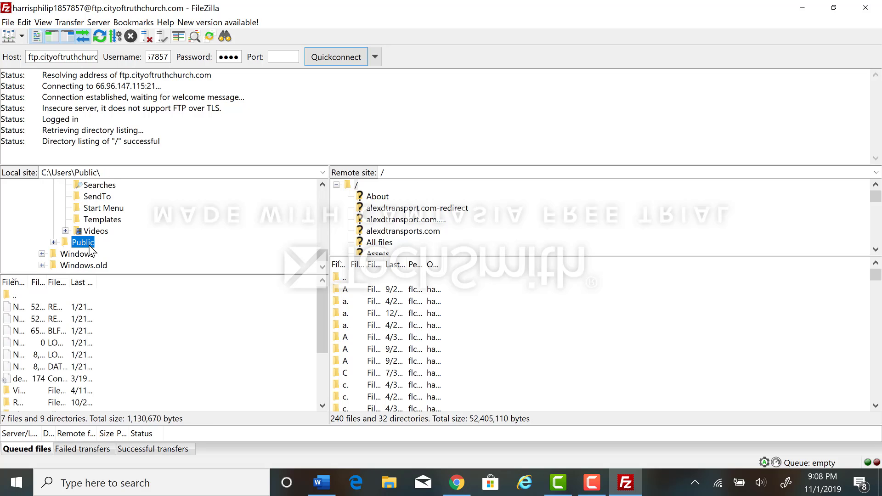
left_click(88, 254)
Look through the local folder tree and open the ProgramData folder on the C: drive
scroll(89, 264, "up", 5)
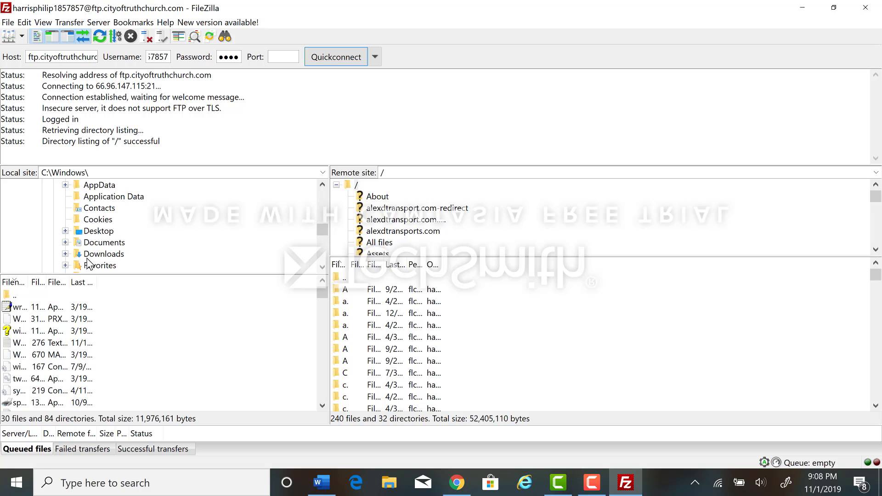
scroll(89, 265, "up", 8)
scroll(84, 258, "up", 2)
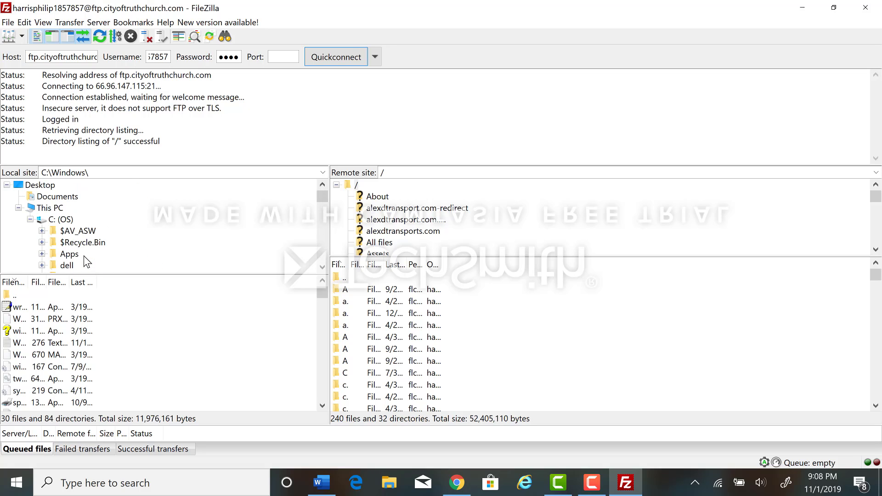
scroll(84, 256, "down", 7)
scroll(84, 259, "up", 1)
scroll(84, 259, "up", 1)
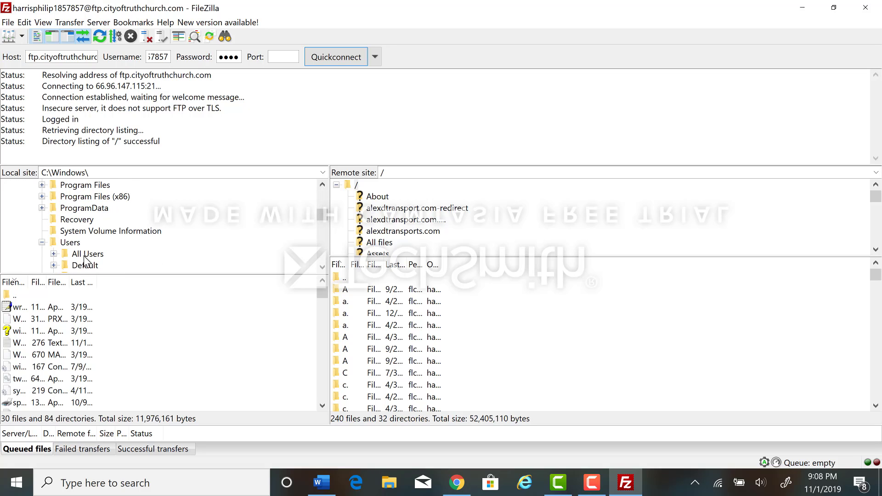
scroll(84, 258, "down", 2)
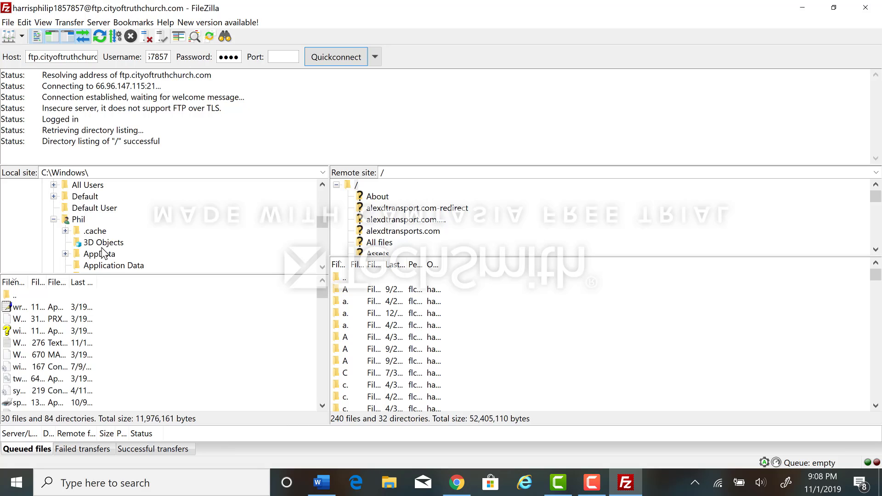
scroll(83, 256, "up", 5)
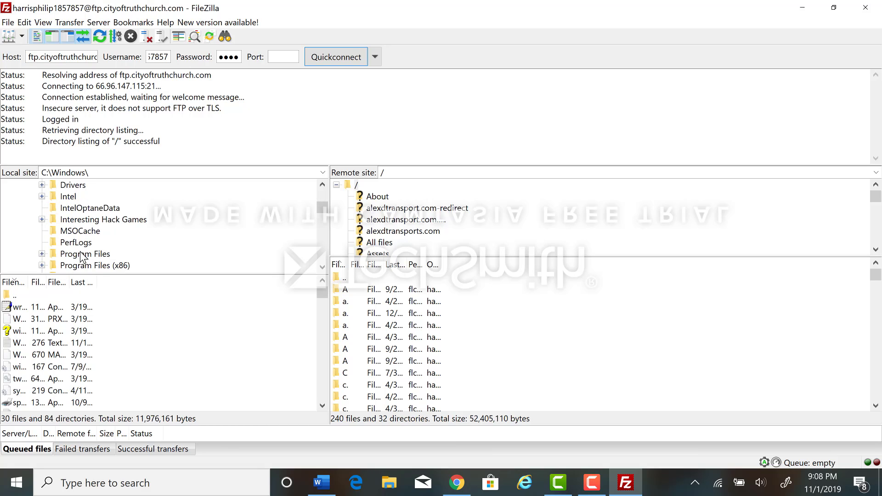
scroll(80, 244, "up", 2)
scroll(80, 245, "down", 4)
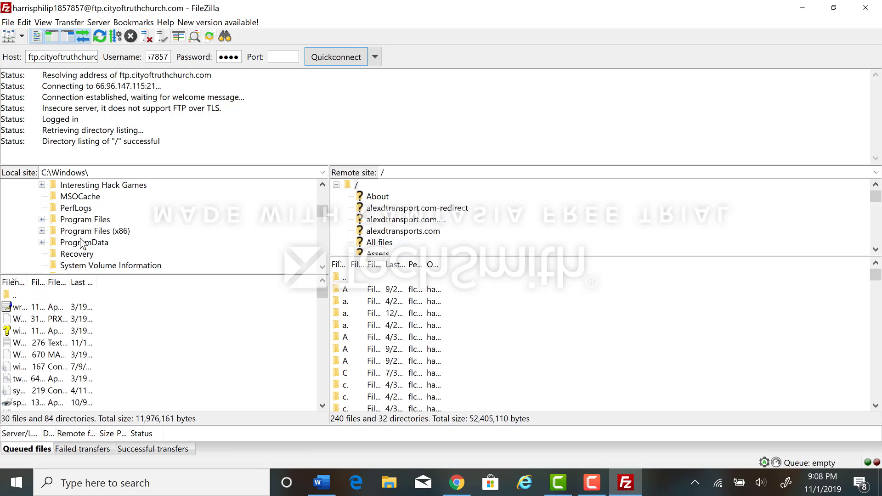
left_click(81, 243)
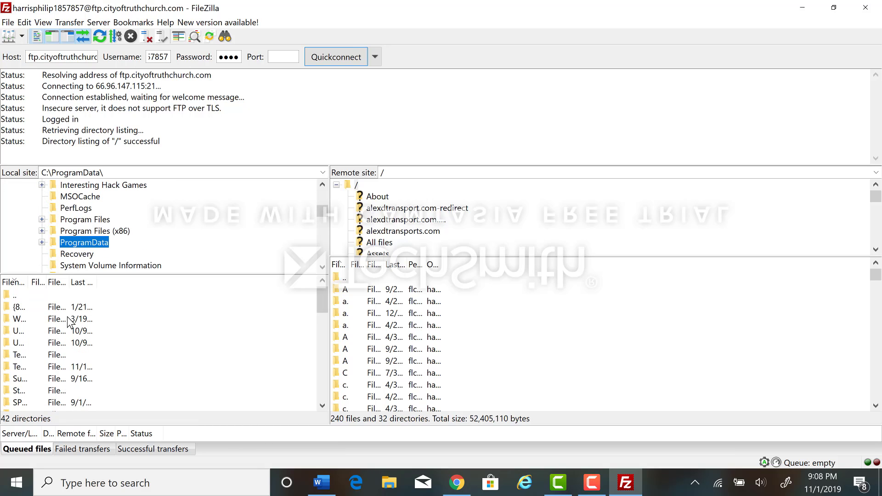
Show the upload and other file actions for the first Te... folder in ProgramData, without choosing any
left_click(29, 359)
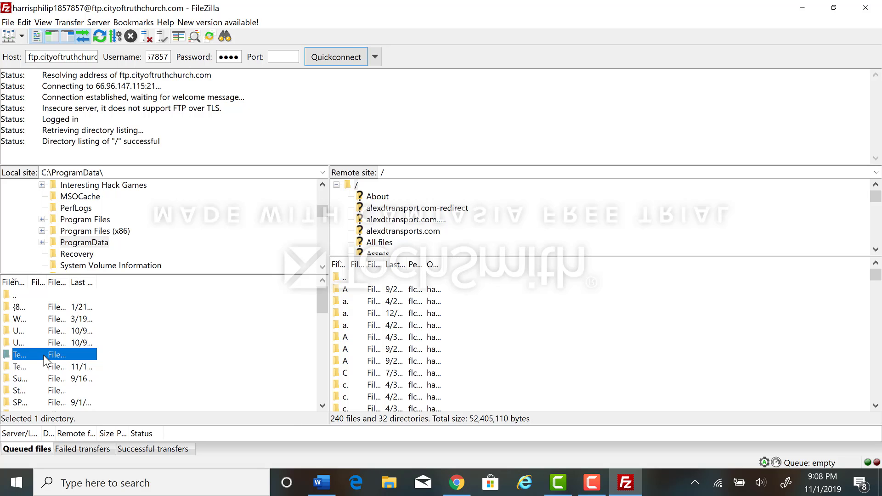
right_click(45, 356)
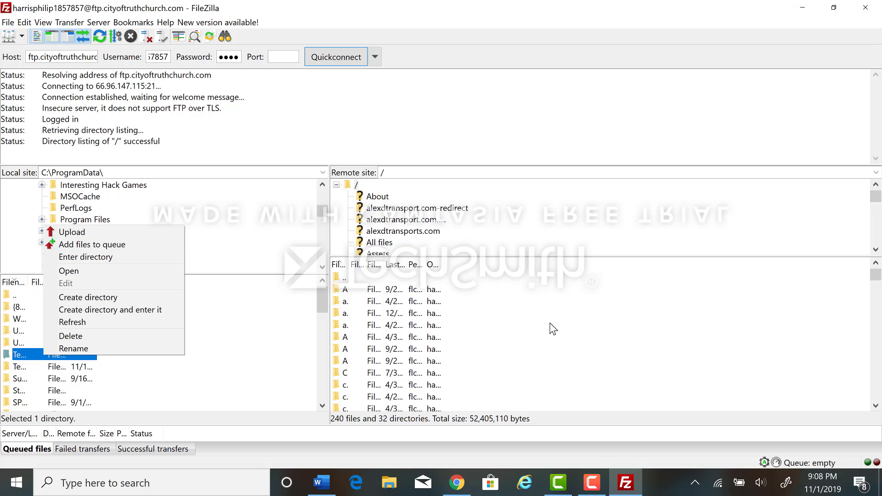
left_click(520, 340)
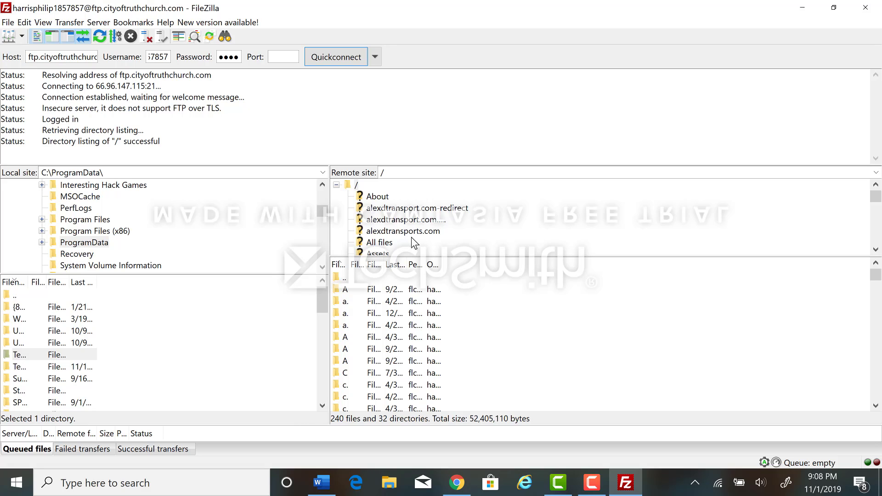
Look through the remote site's folders and open alexdtransports.com to view its contents
scroll(412, 237, "down", 2)
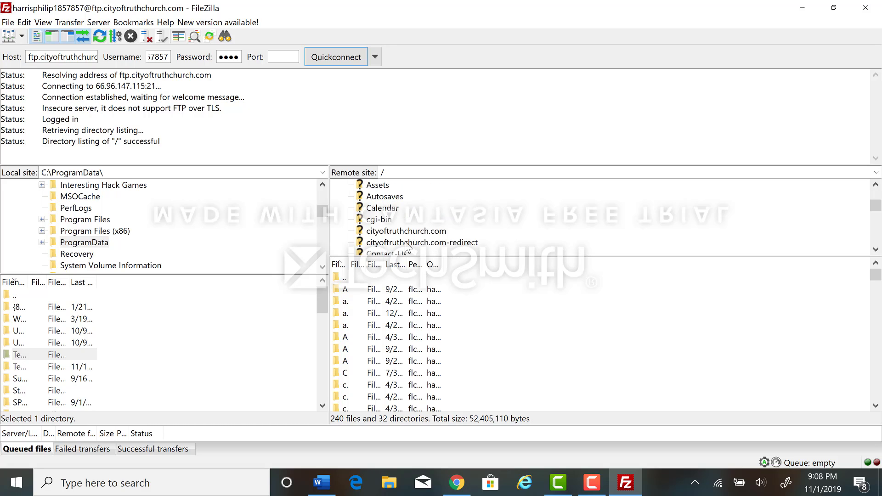
scroll(400, 243, "up", 2)
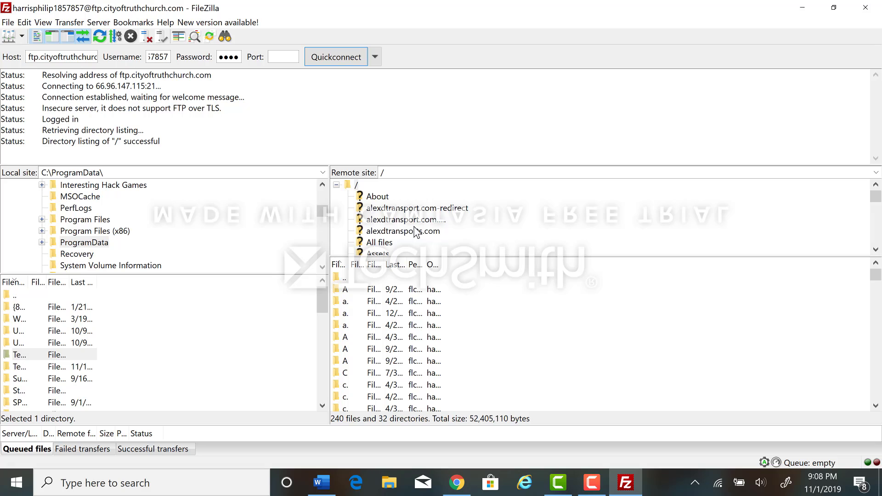
left_click(403, 235)
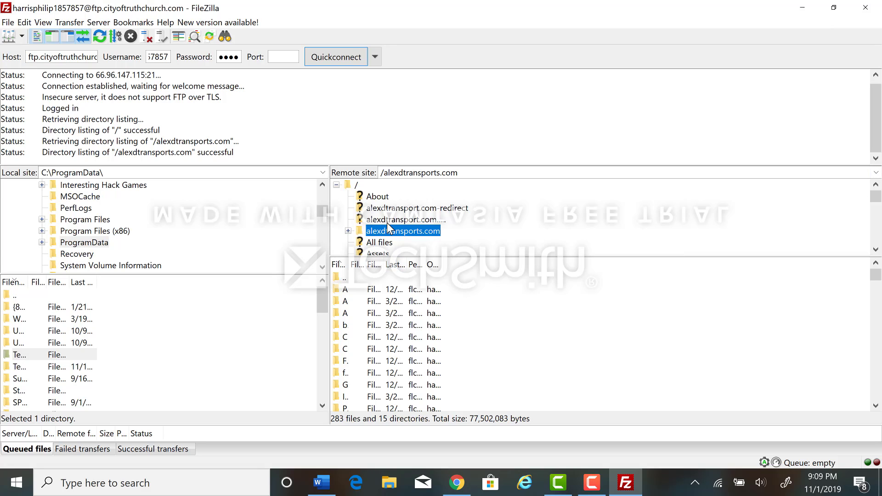
Inspect the remote folder philwebcreationservices.com1 and the two folders directly above it
scroll(390, 234, "down", 8)
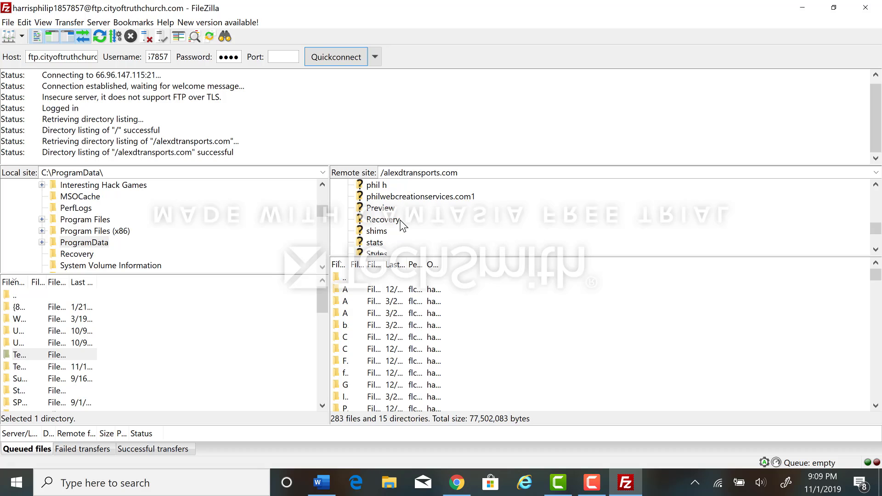
scroll(397, 216, "up", 1)
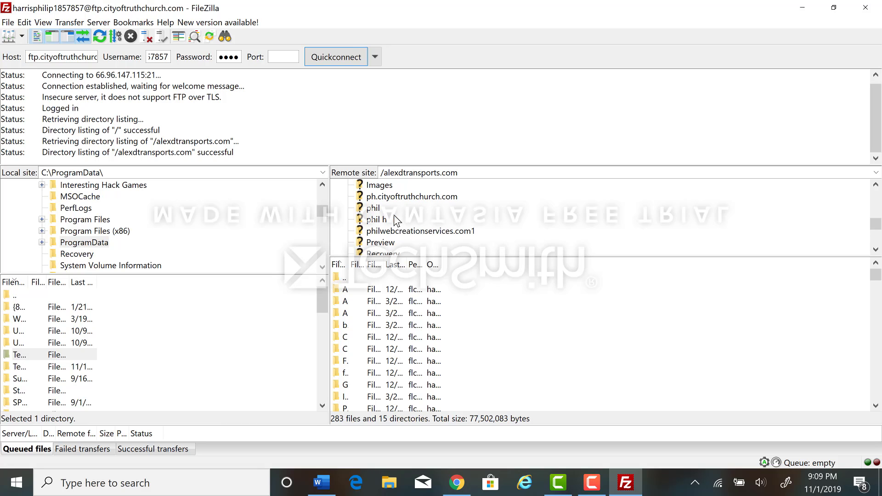
left_click(386, 233)
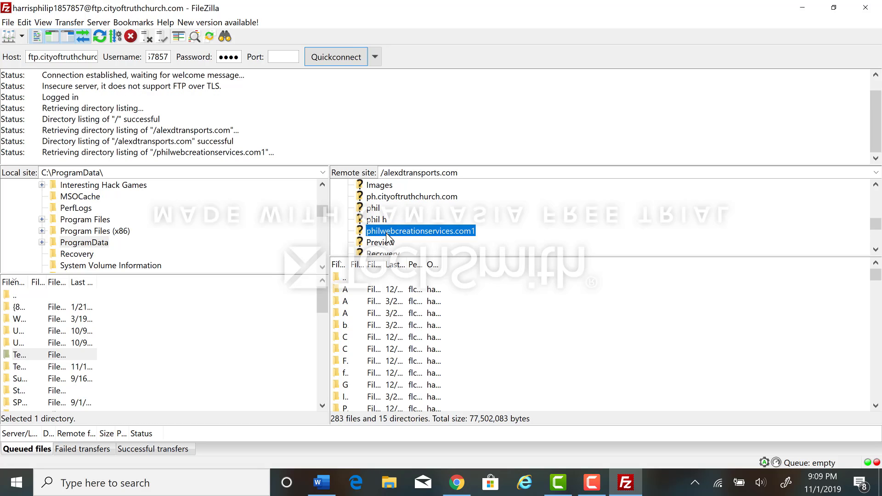
left_click(387, 225)
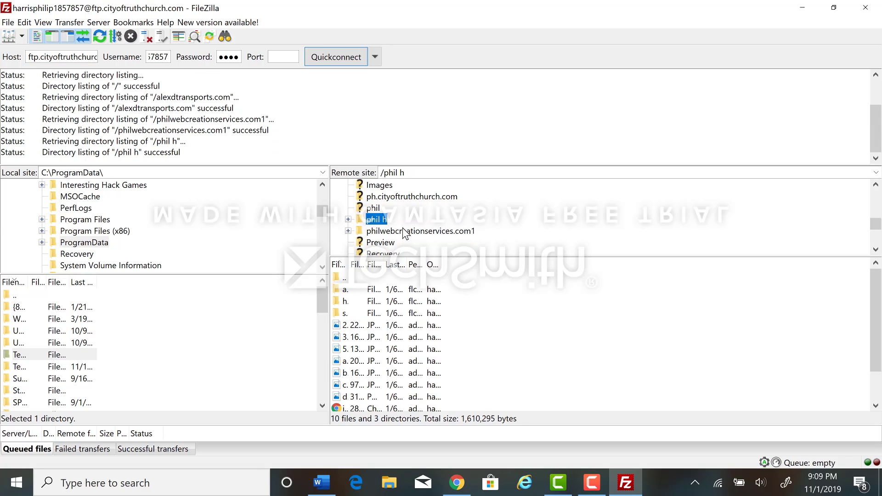
left_click(373, 208)
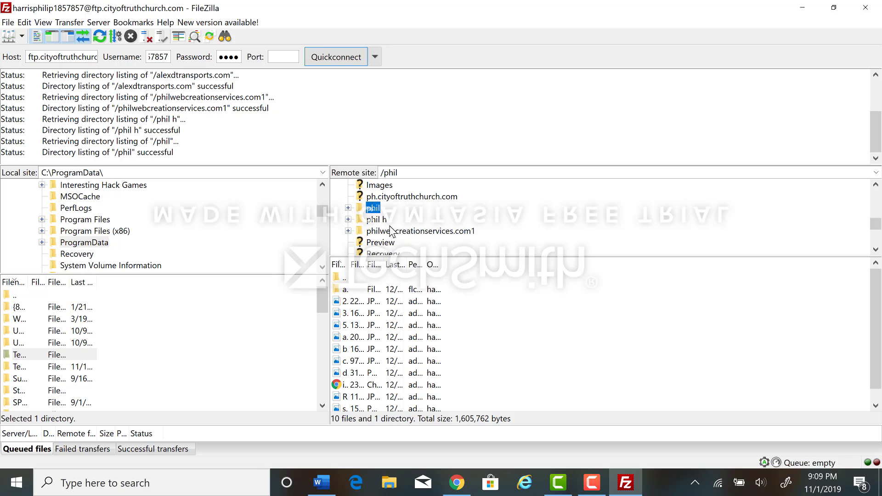
Rename the remote folder directly above philwebcreationservices.com1 to /philwebcreationservice.com/
left_click(381, 222)
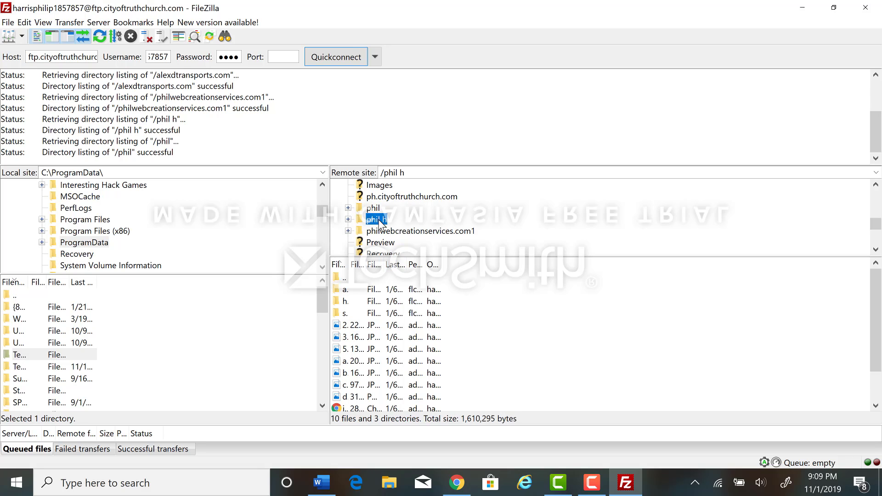
right_click(381, 222)
left_click(398, 294)
type("/phili")
key("BackSpace")
type("web")
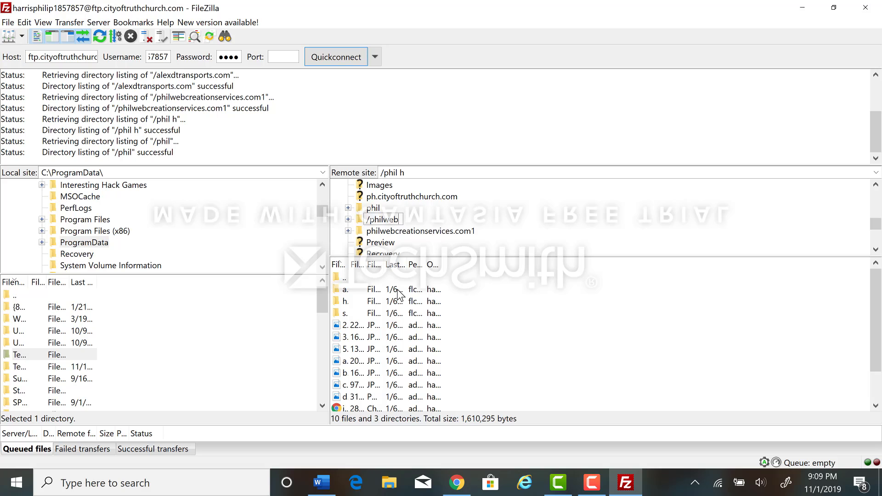
type("tionservice.com/")
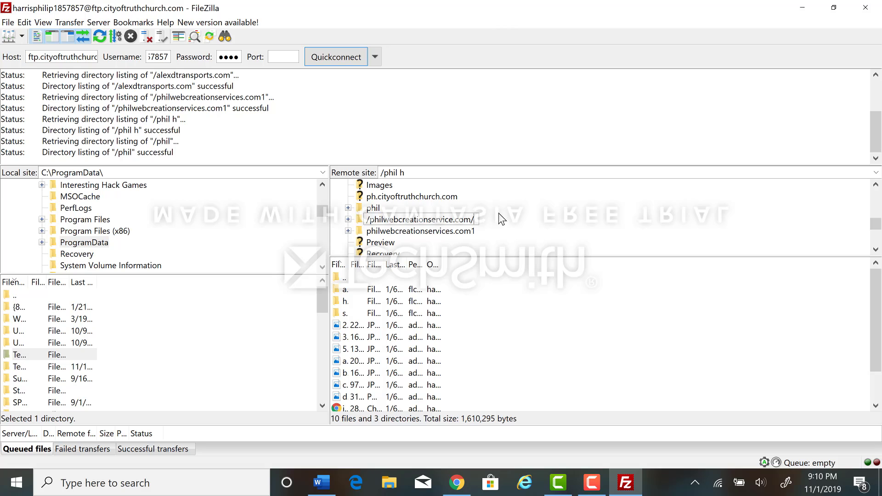
key("Return")
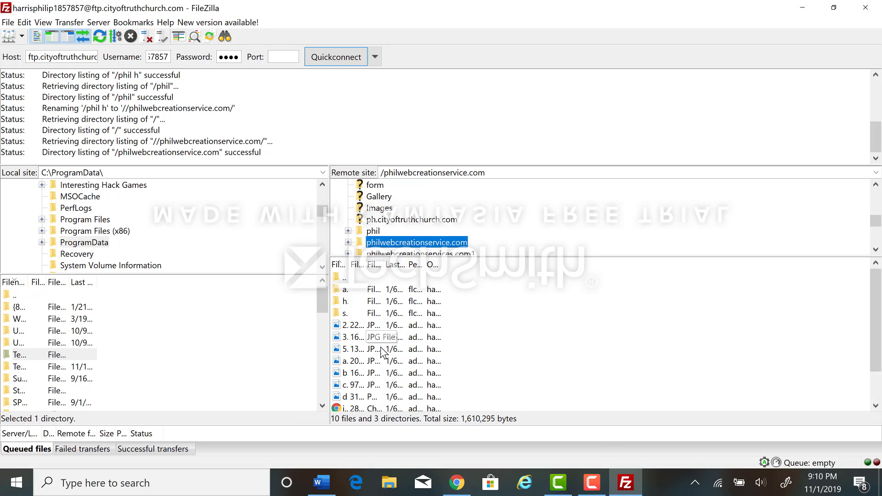
Switch to Chrome and open DomainCentral in the iPage control panel to check the account's domain list for philwebcreationservice.com
left_click(457, 482)
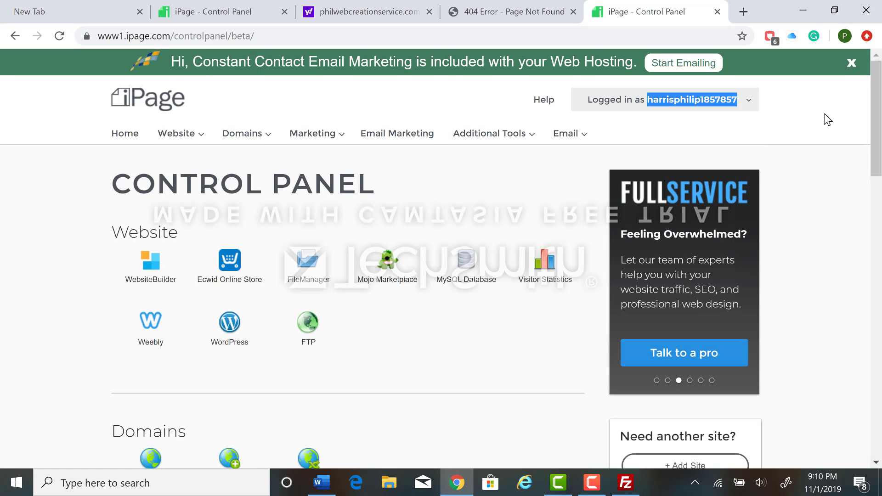
mouse_move(244, 144)
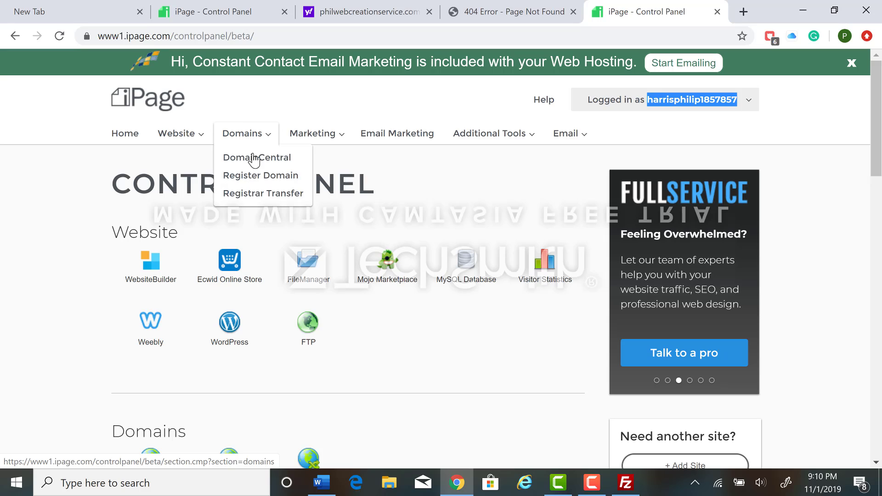
left_click(258, 158)
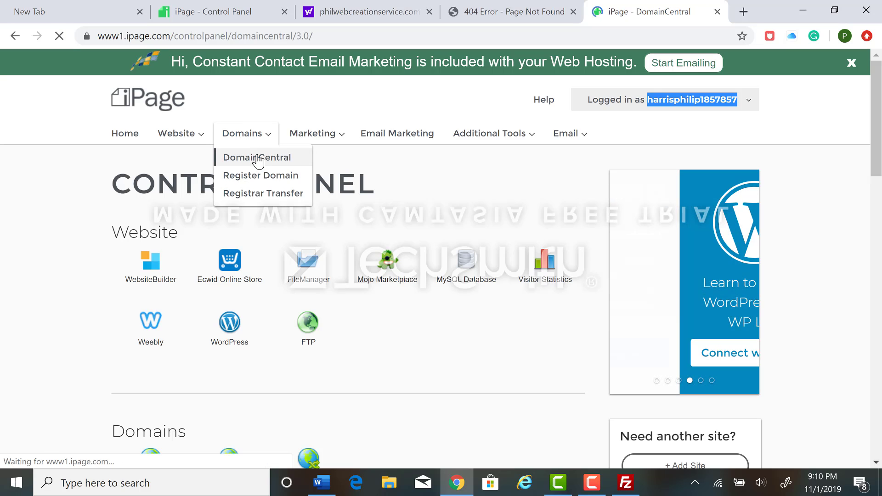
scroll(316, 173, "down", 5)
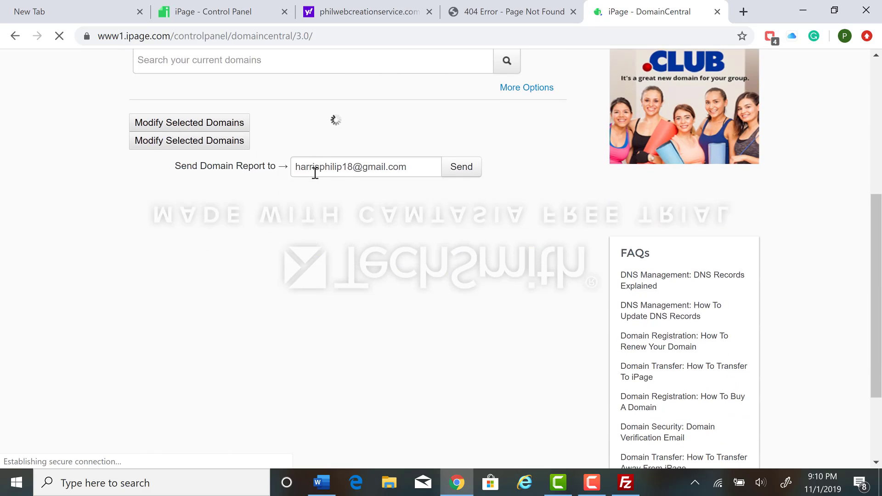
scroll(315, 173, "up", 4)
scroll(313, 173, "down", 4)
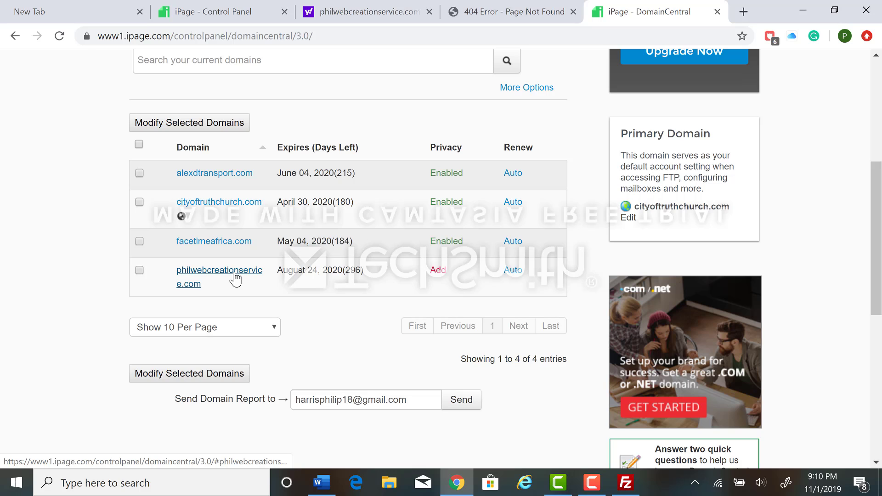
Open the pointer settings of philwebcreationservice.com and change its subdirectory path to /philwebcreationservices.com./
scroll(253, 274, "down", 2)
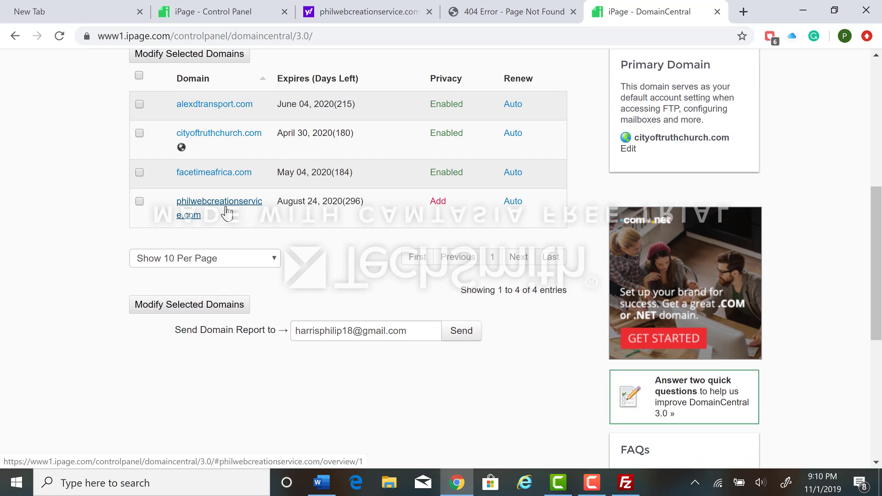
left_click(227, 213)
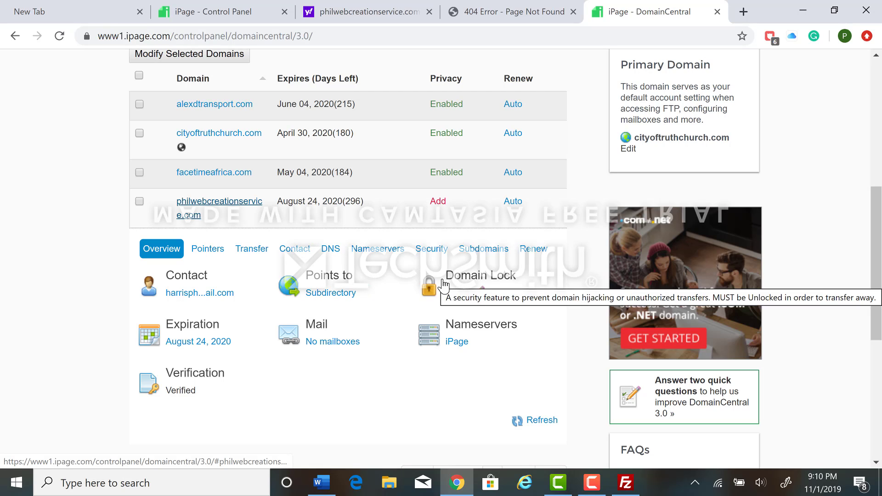
left_click(340, 276)
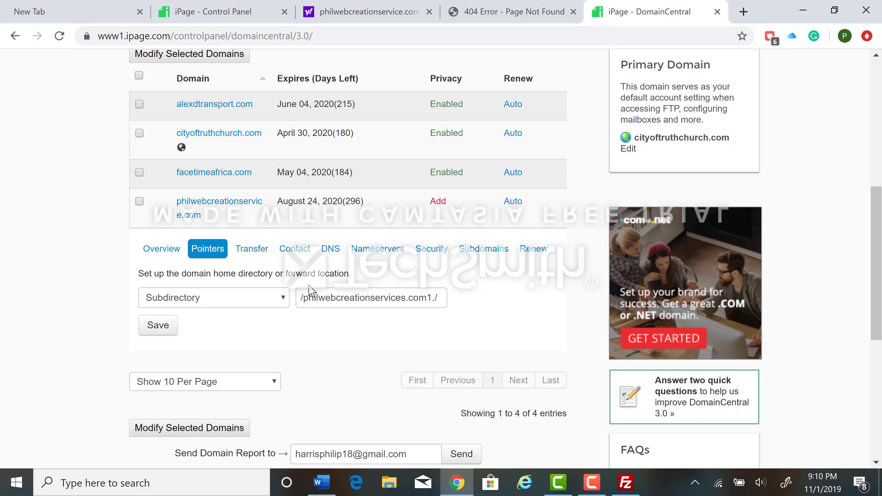
left_click(432, 297)
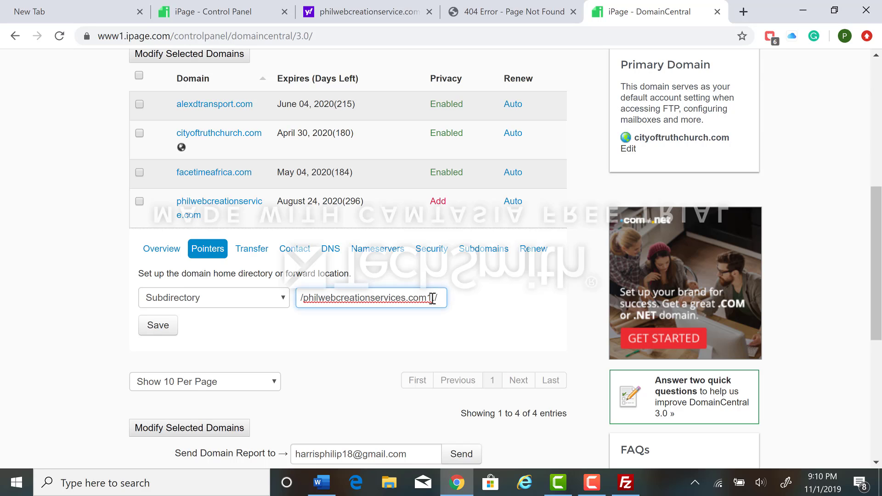
key("BackSpace")
left_click(341, 304)
Switch to FileZilla to check the name and contents of the remote folder philwebcreationservice.com, and return to Chrome
left_click(626, 483)
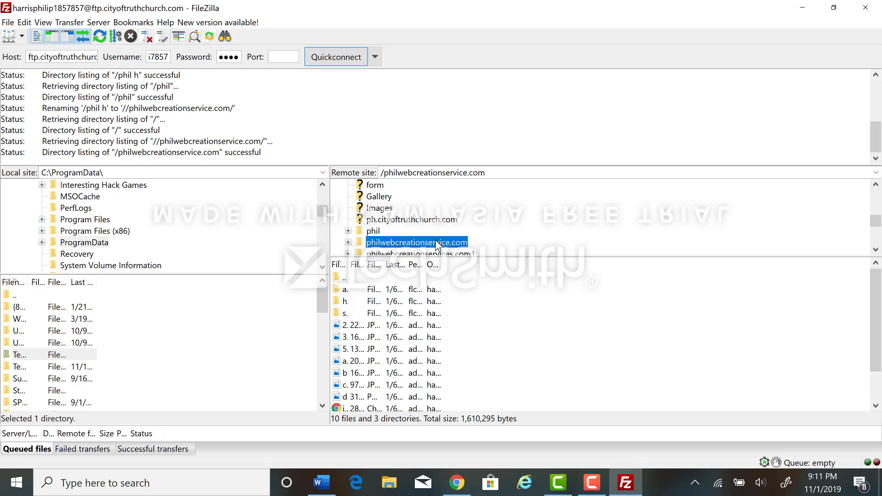
scroll(441, 275, "down", 1)
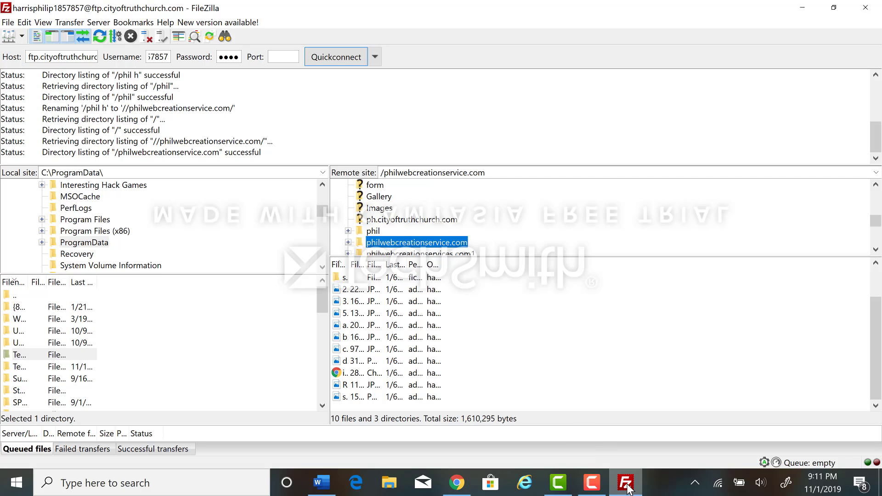
left_click(626, 482)
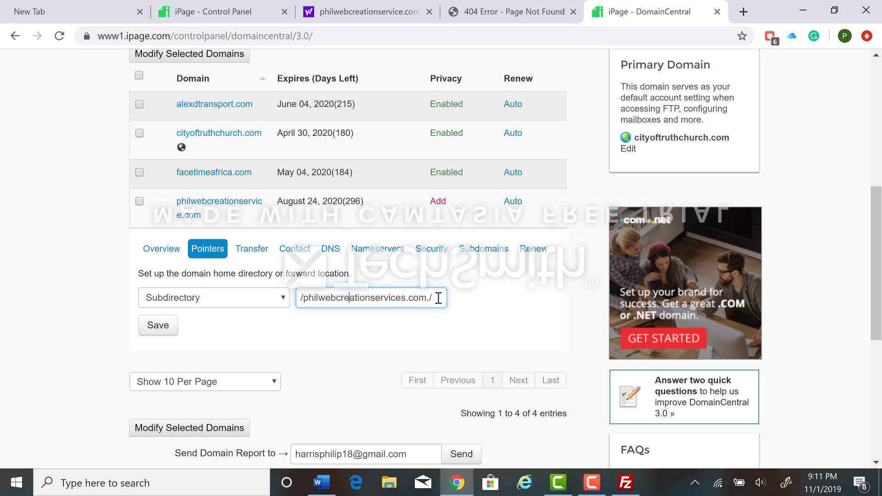
Keep the domain's pointer type as Subdirectory and save the pointer
left_click(478, 298)
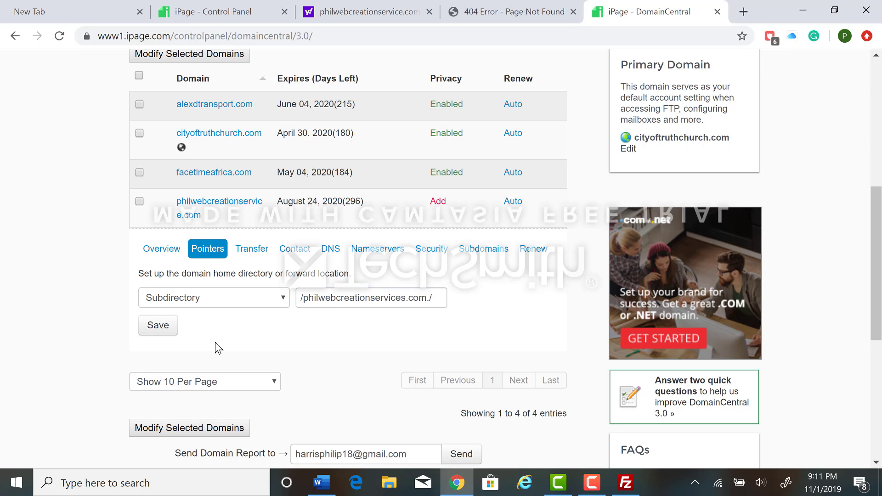
left_click(199, 307)
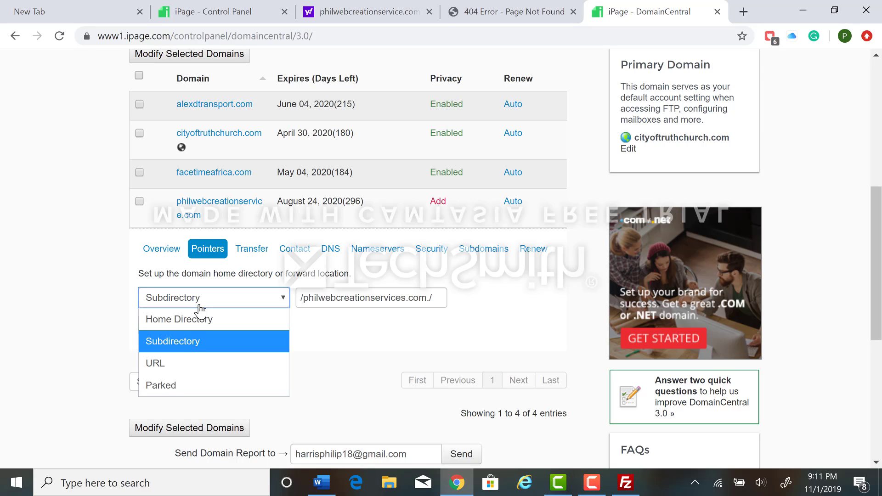
left_click(199, 306)
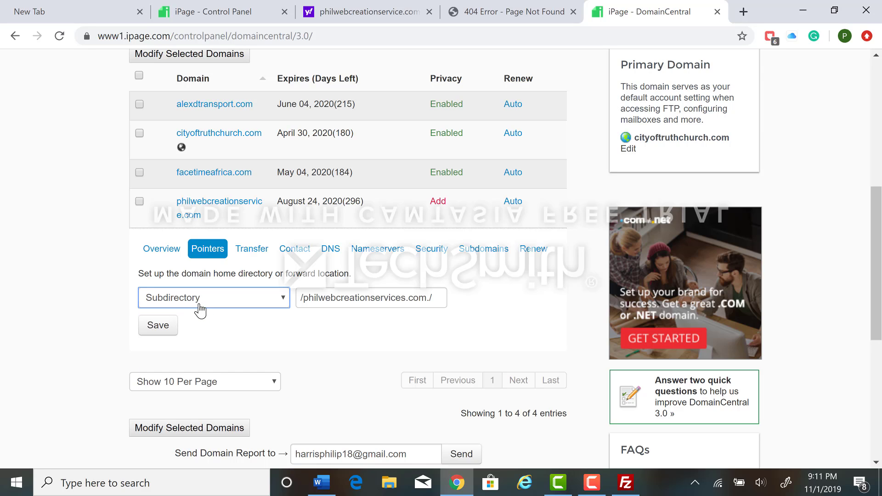
left_click(157, 326)
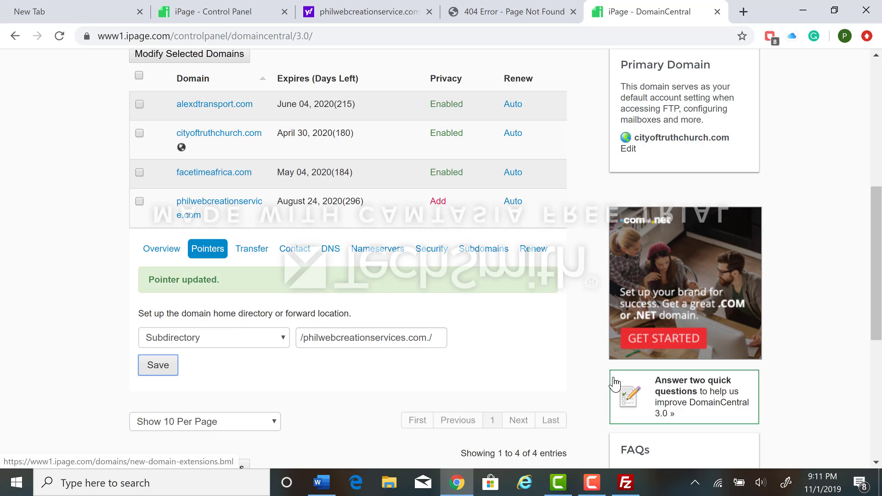
Switch to FileZilla and refresh the file and folder listings with philwebcreationservice.com as the current remote folder
left_click(616, 475)
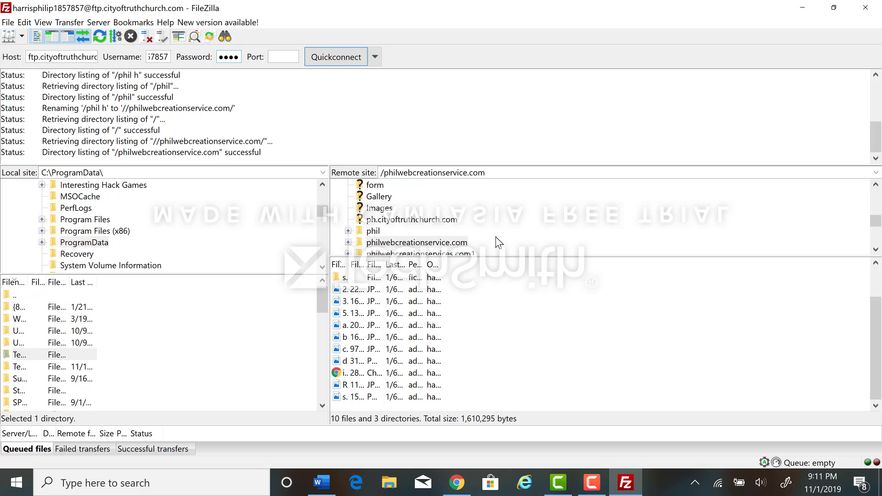
right_click(503, 238)
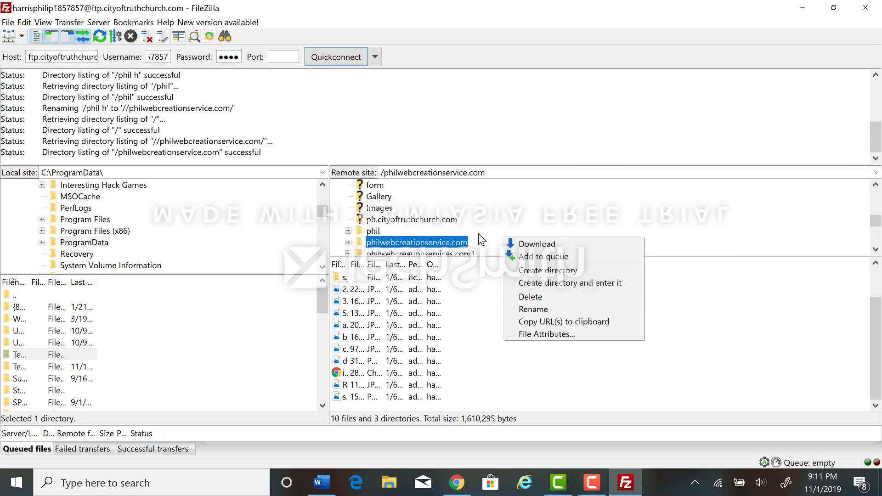
left_click(588, 82)
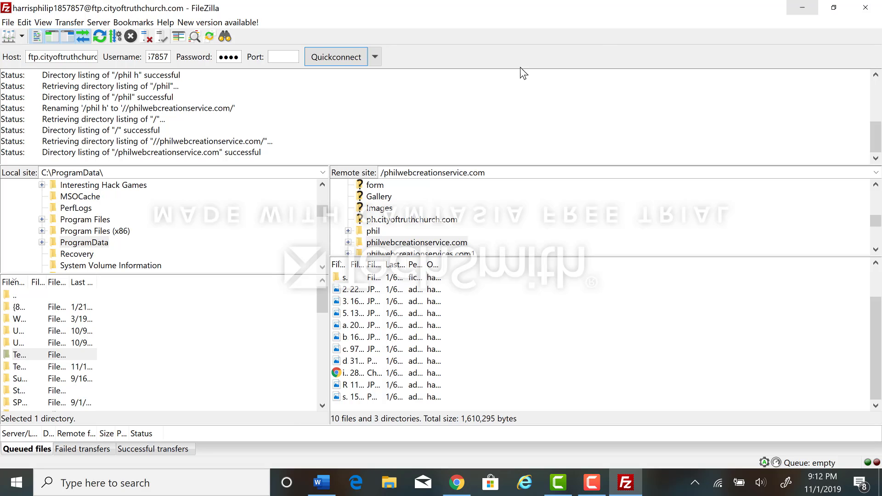
left_click(106, 35)
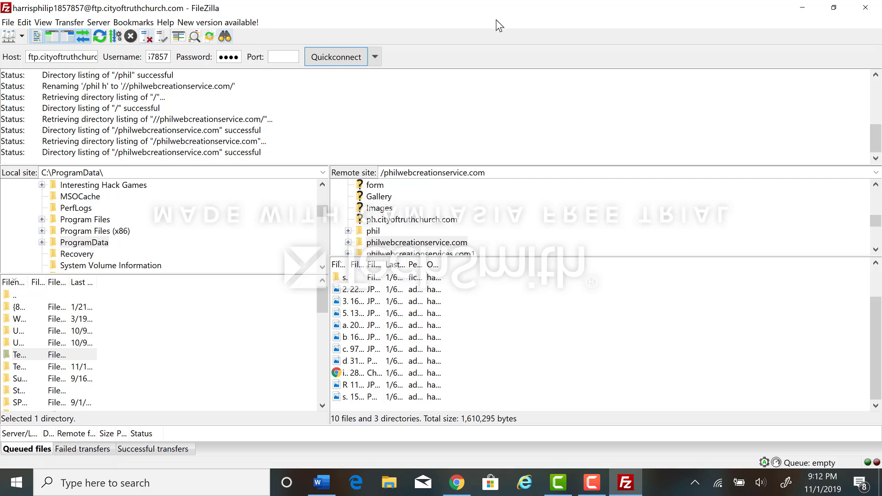
Switch to Chrome and reload philwebcreationservice.com in its existing tab to test the site
left_click(804, 8)
left_click(520, 7)
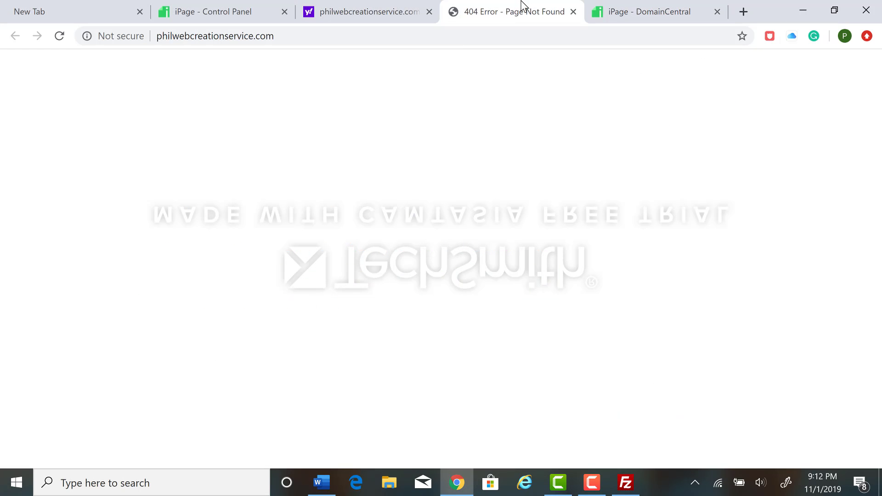
left_click(458, 39)
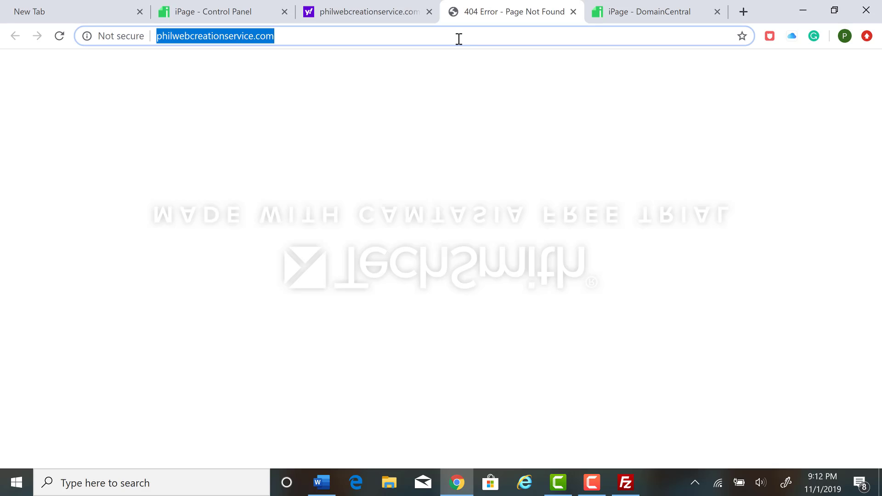
key("Return")
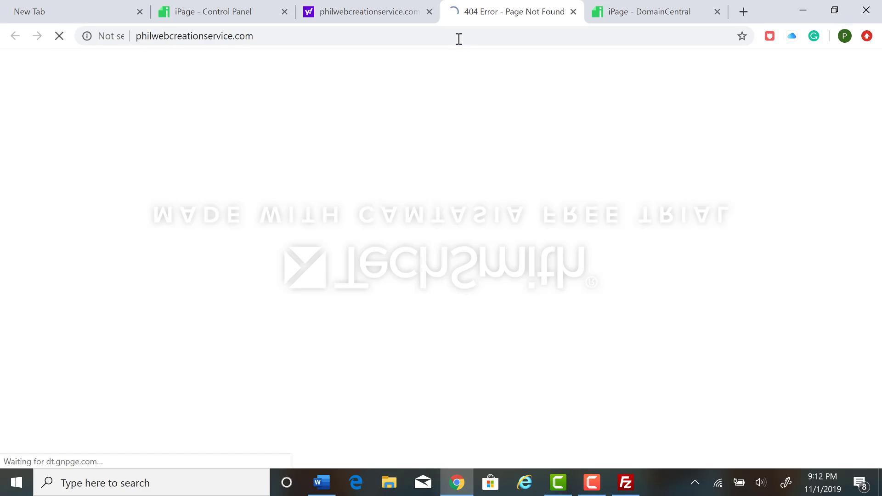
left_click(416, 37)
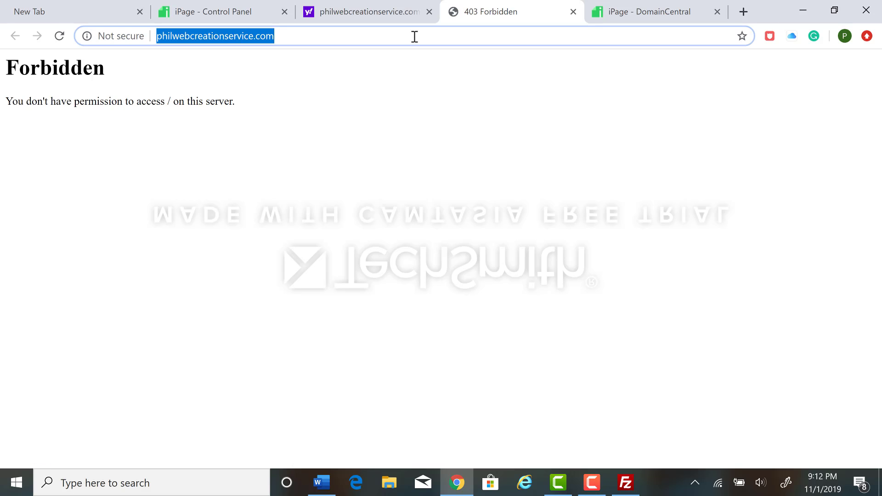
key("Return")
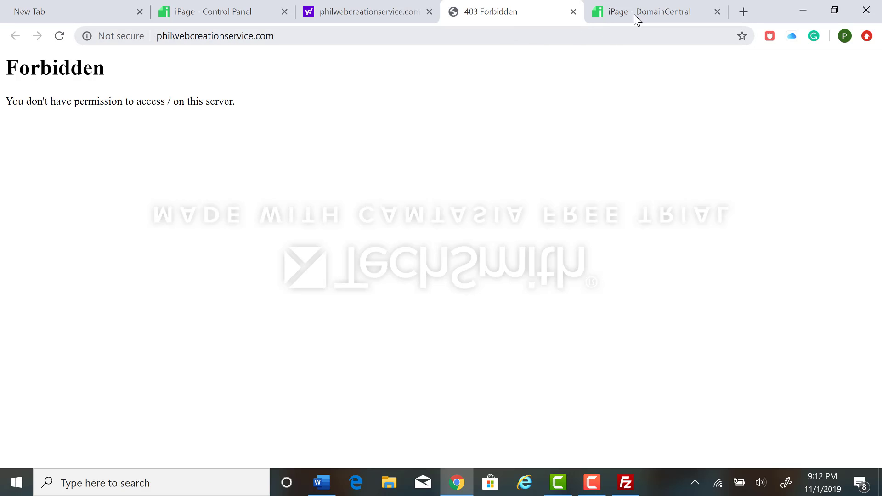
Search for philwebcreationservice.com in a new tab and open the site's home page from the results
left_click(742, 12)
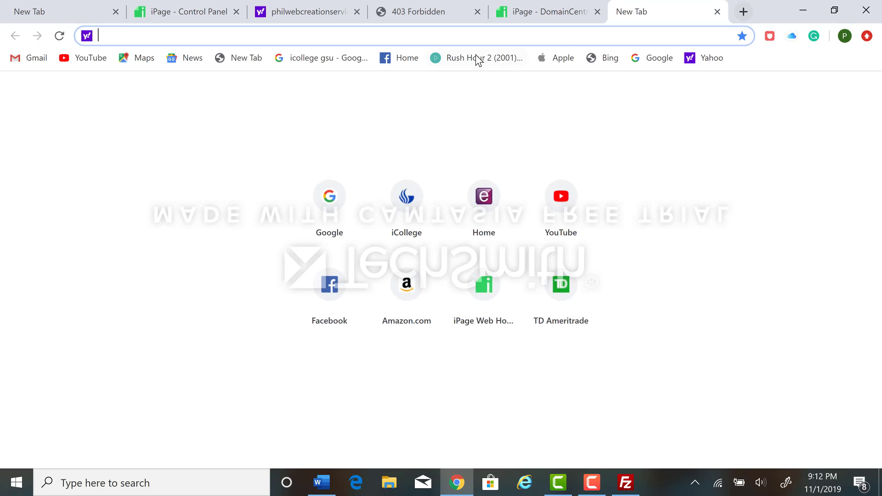
type("philwebcreationservice.com")
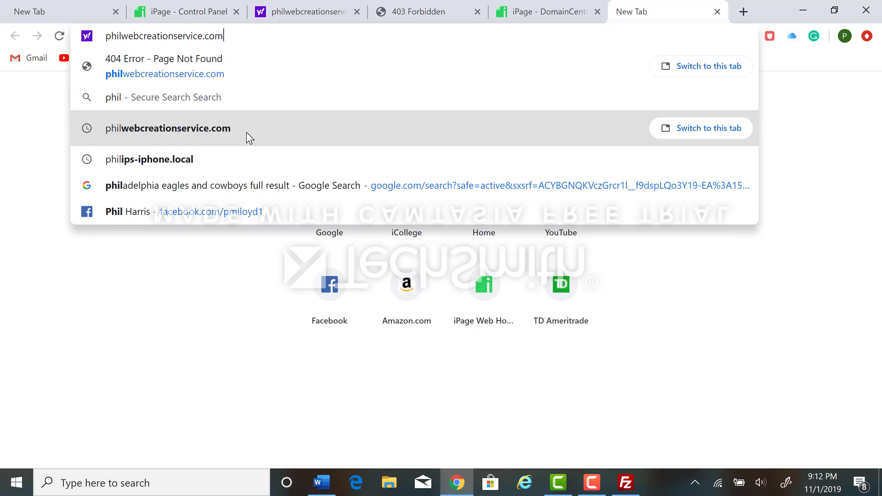
left_click(247, 131)
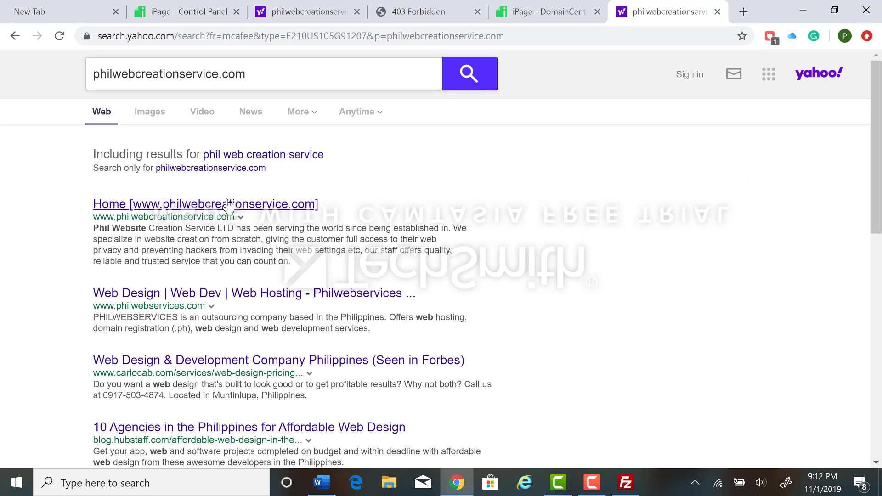
left_click(244, 203)
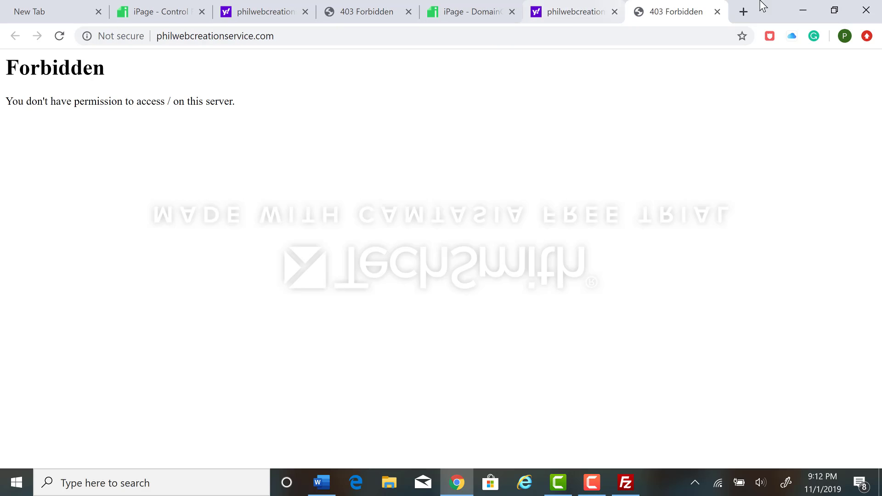
Switch to FileZilla and recheck the contents of the remote folder philwebcreationservice.com
left_click(801, 9)
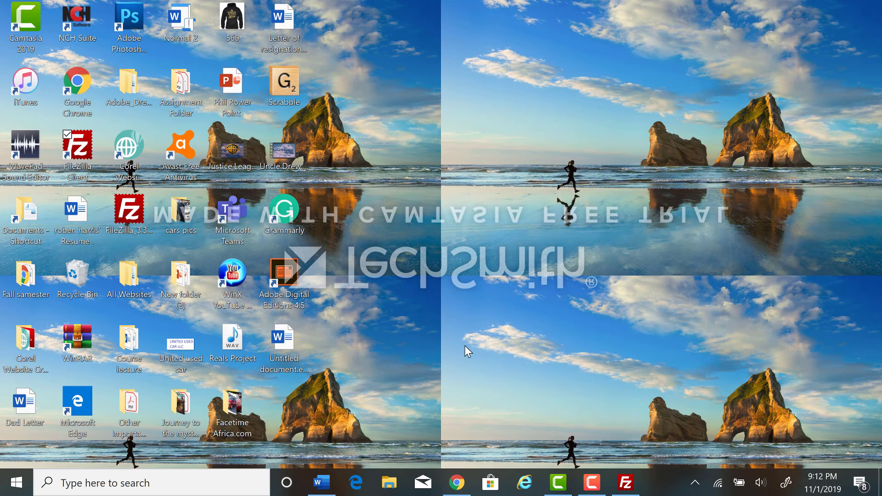
left_click(637, 488)
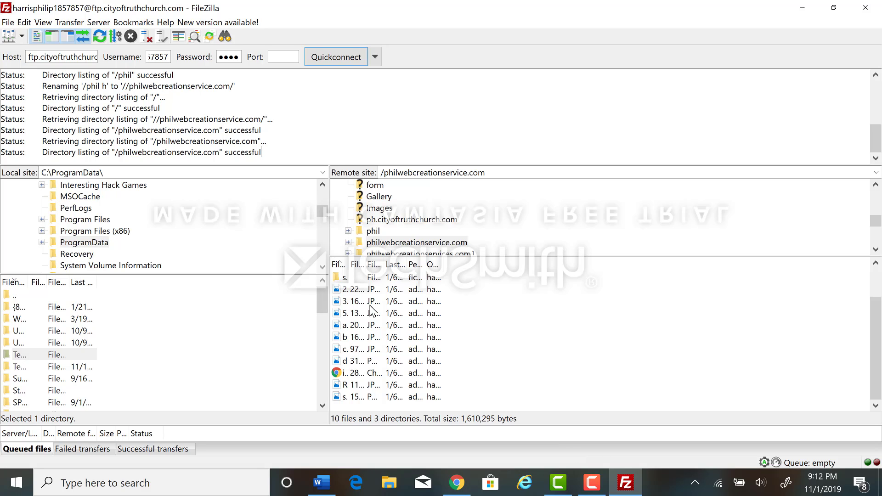
scroll(366, 324, "up", 1)
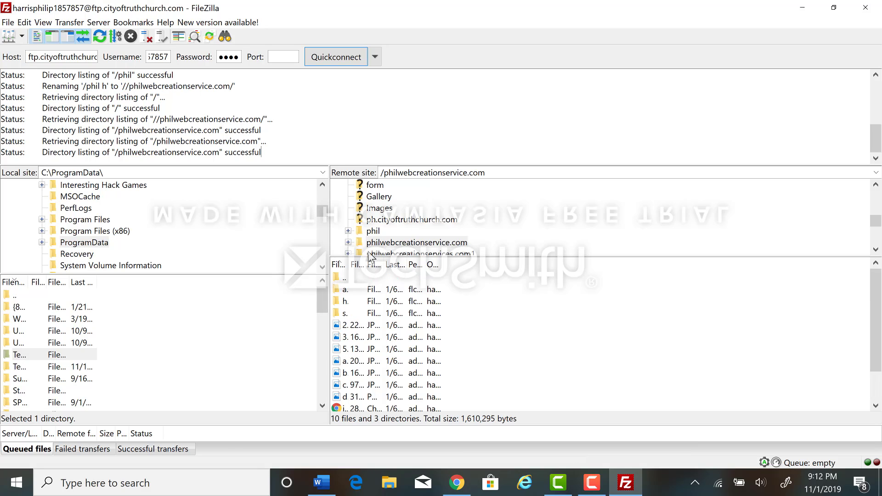
left_click(403, 243)
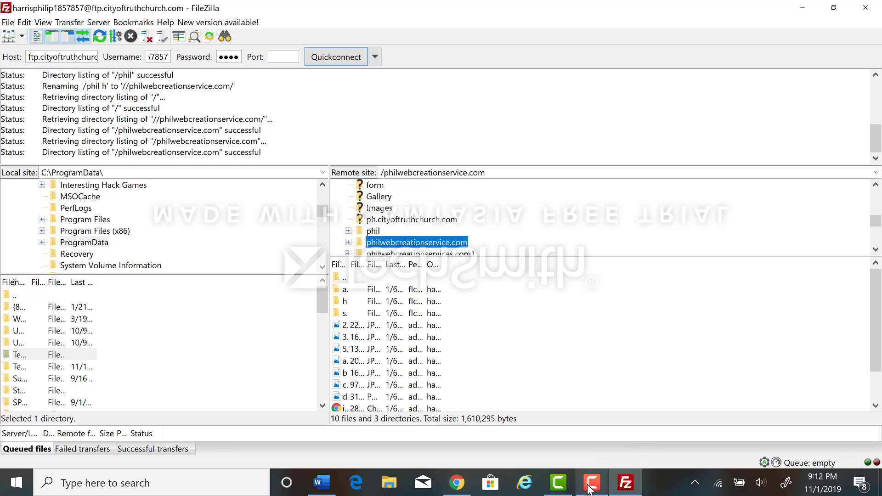
Switch to Chrome's DomainCentral page and reselect Subdirectory as the pointer type for philwebcreationservice.com, passing through Home Directory
left_click(458, 483)
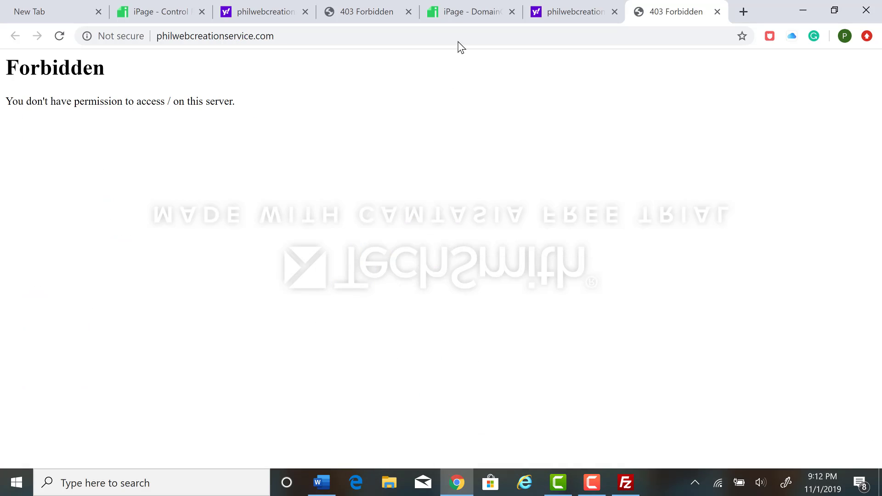
left_click(474, 12)
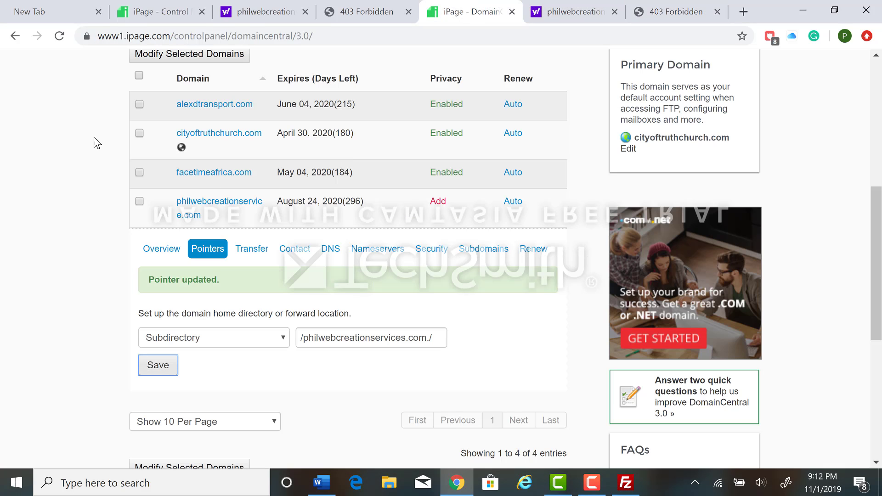
scroll(131, 137, "up", 8)
scroll(192, 167, "down", 6)
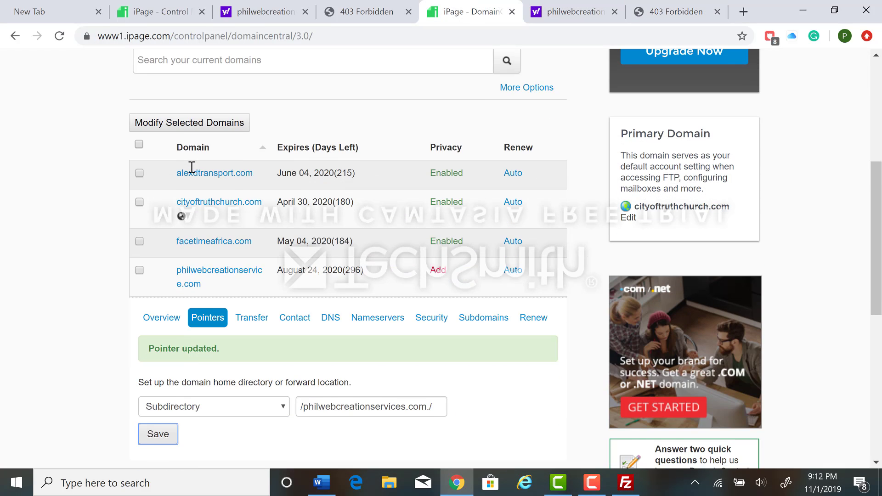
scroll(238, 299, "down", 3)
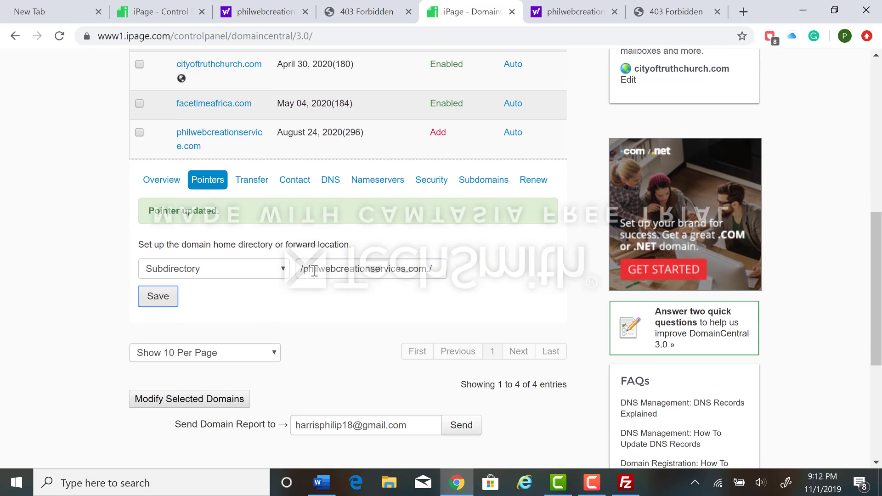
left_click(262, 271)
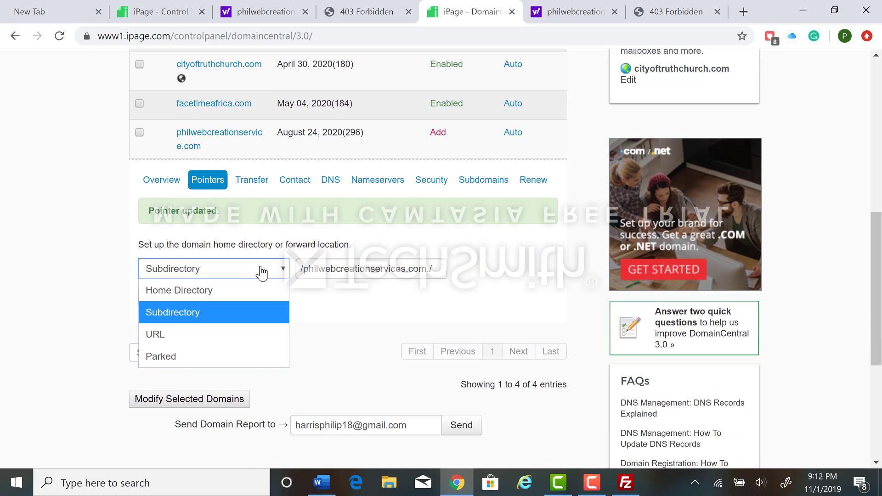
left_click(218, 284)
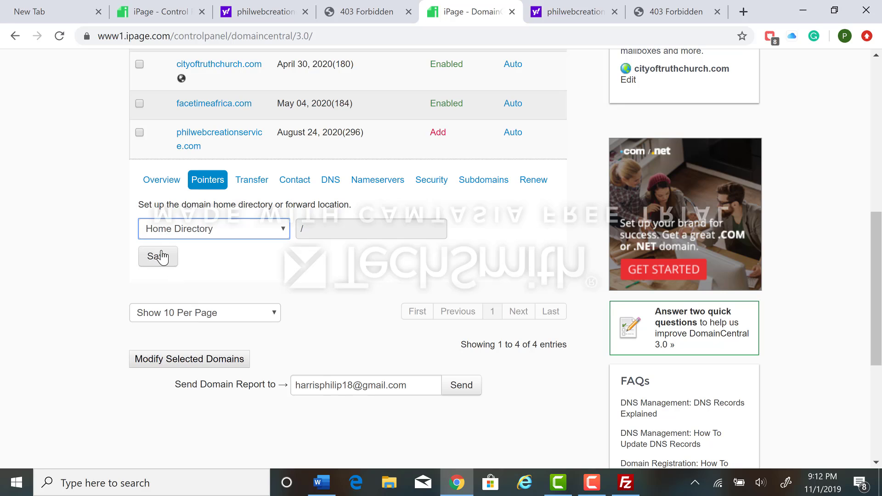
left_click(226, 235)
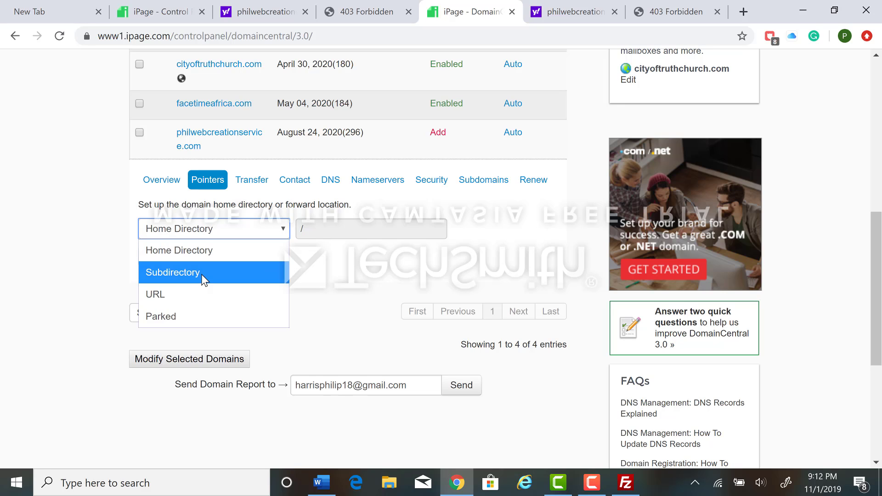
left_click(195, 275)
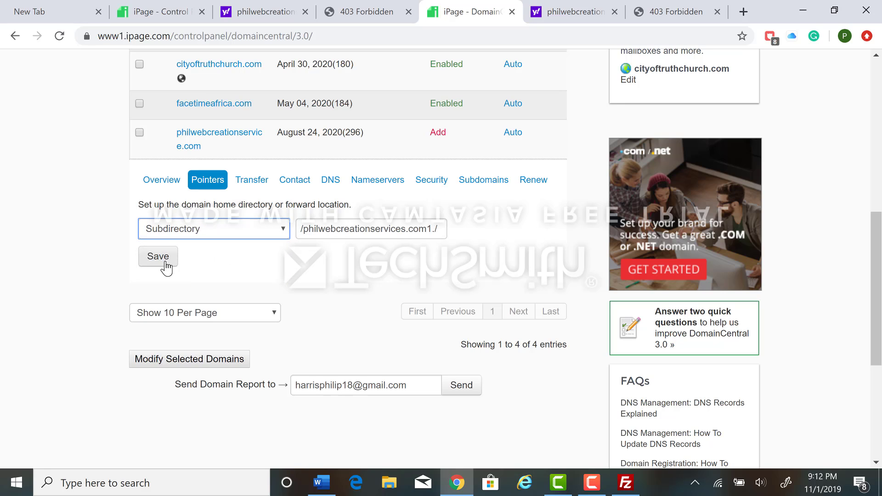
Remove the extra characters after .com so the pointer's subdirectory path reads /philwebcreationservices.com/
left_click(434, 227)
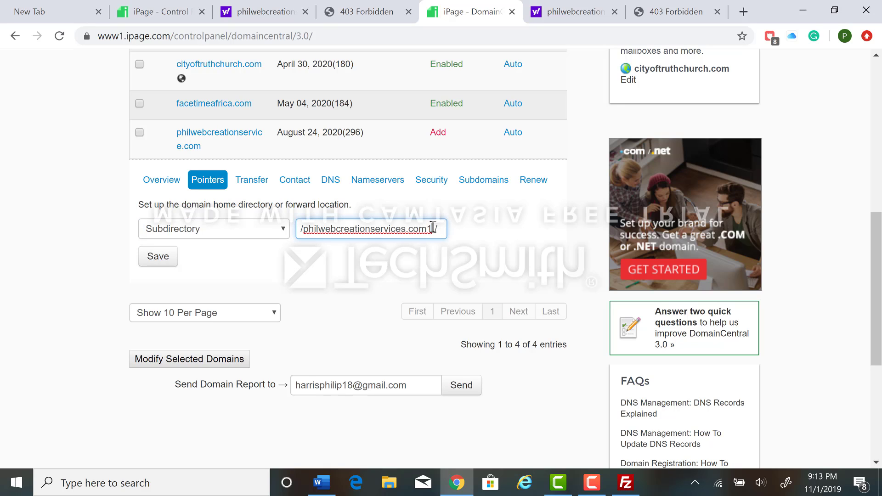
key("BackSpace")
key("BackSpace")
Check the remote folder name in FileZilla, correct the pointer's subdirectory in Chrome to /philwebcreationservice.com/ and save it
left_click(625, 482)
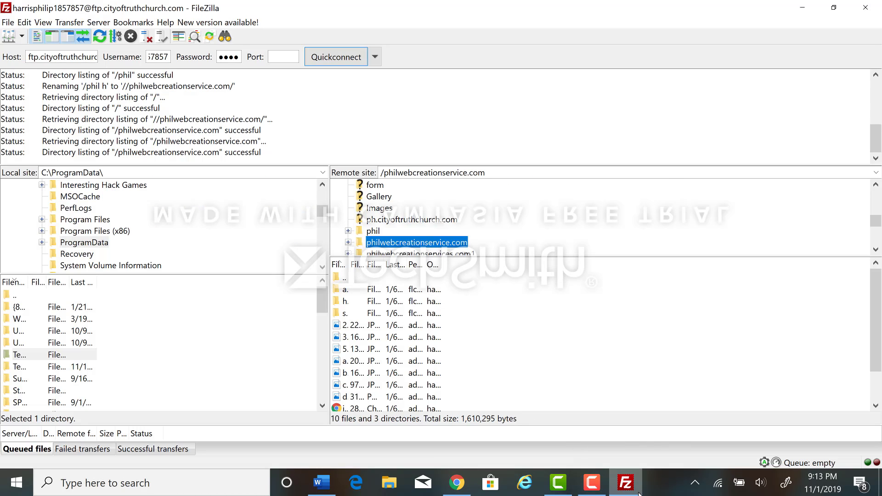
left_click(456, 483)
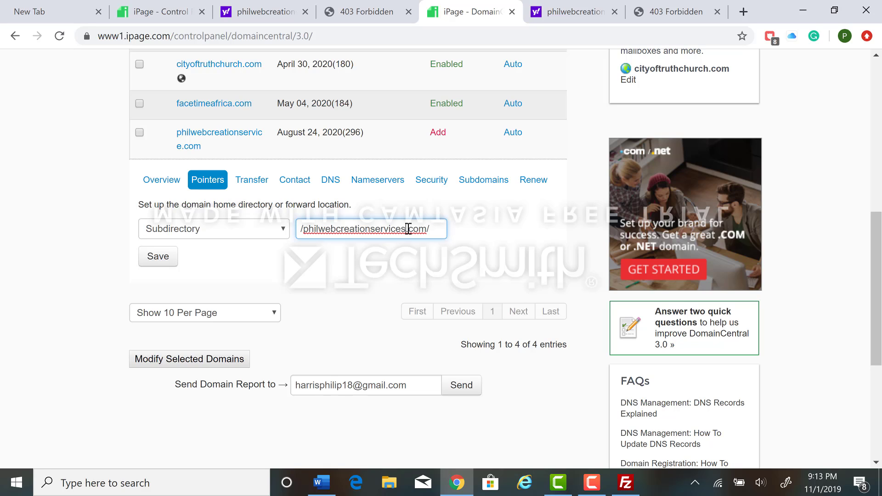
key("BackSpace")
left_click(386, 260)
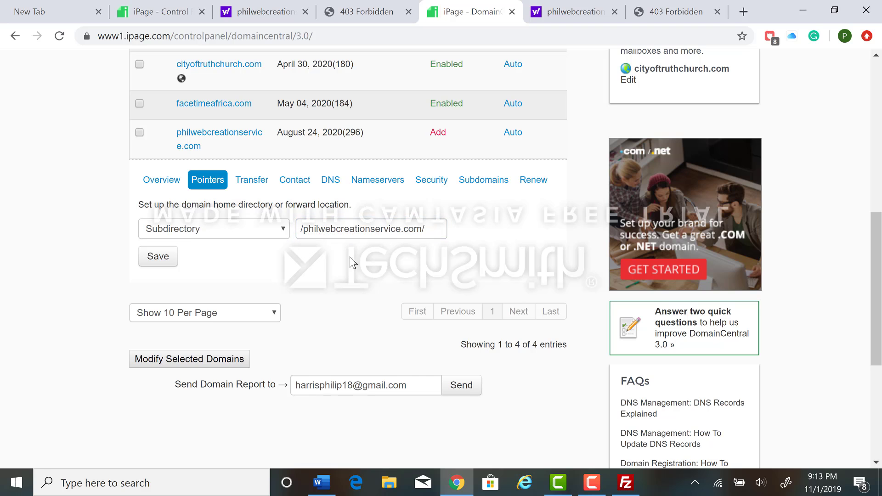
scroll(322, 257, "up", 6)
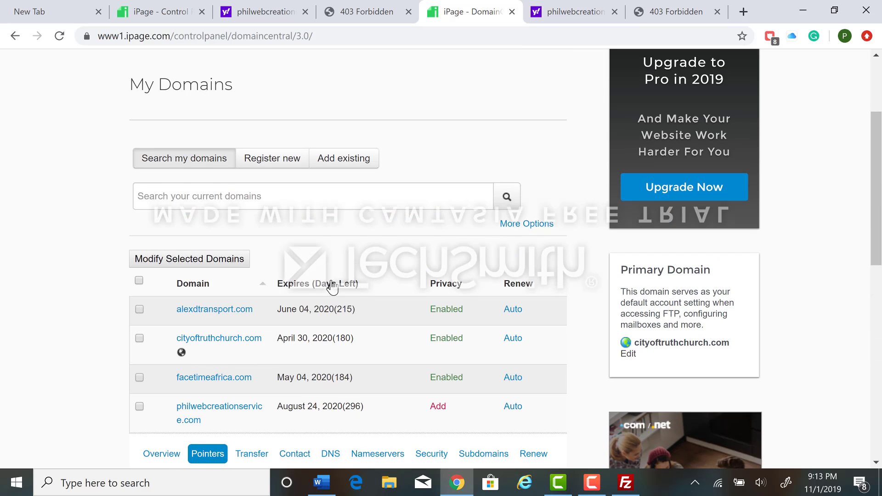
scroll(317, 294, "down", 3)
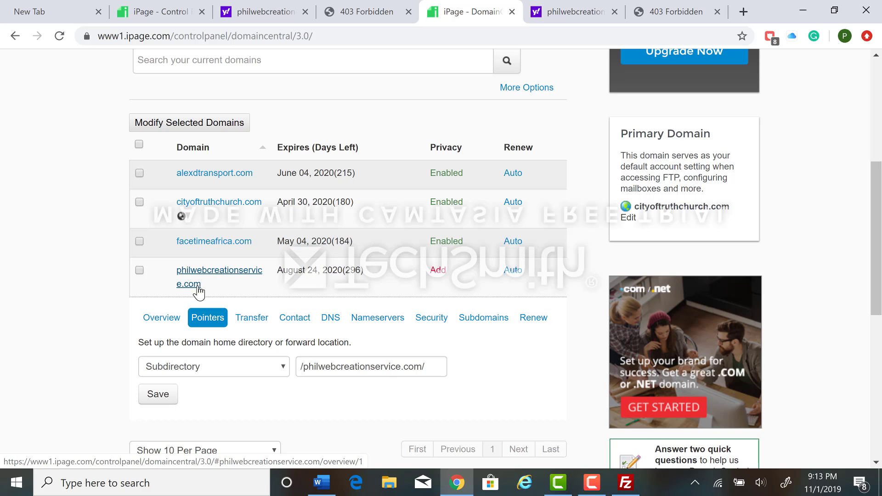
scroll(241, 280, "down", 3)
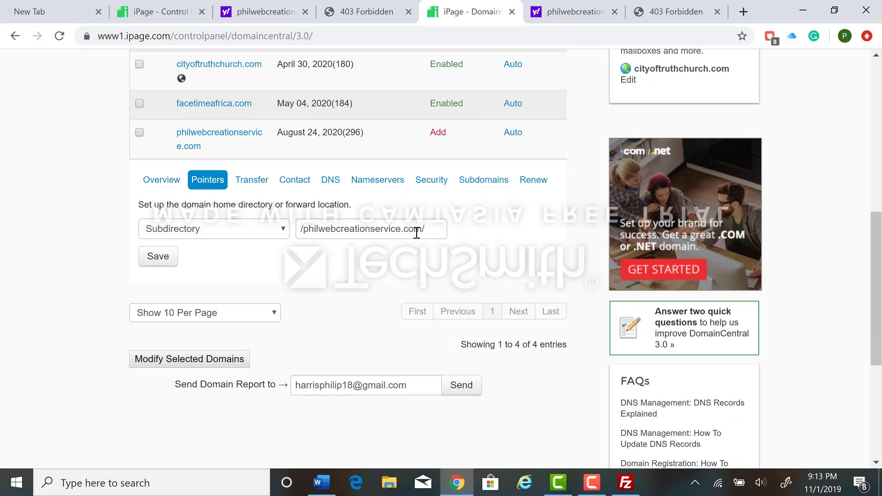
left_click(168, 264)
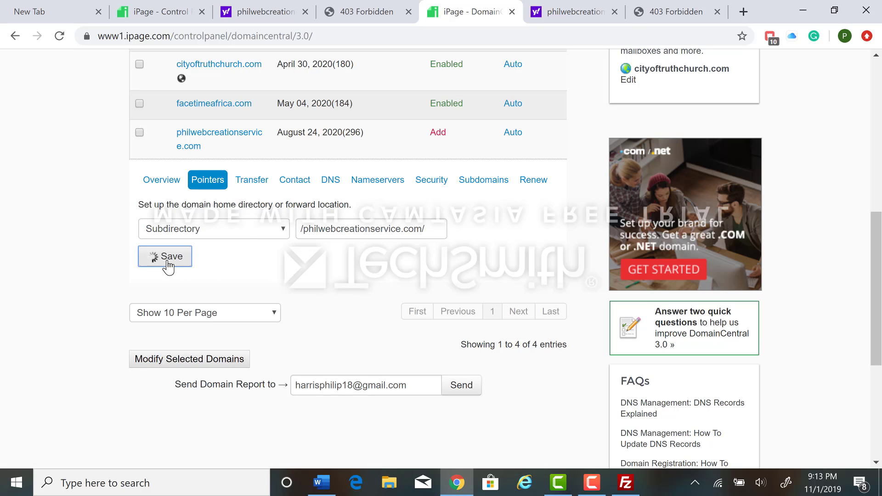
Reload philwebcreationservice.com in its open tab and look through the site's home page
left_click(698, 5)
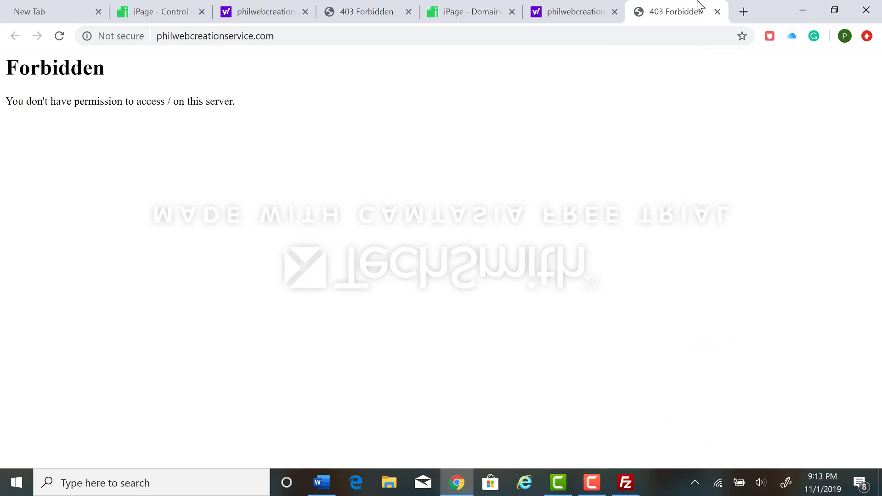
left_click(583, 35)
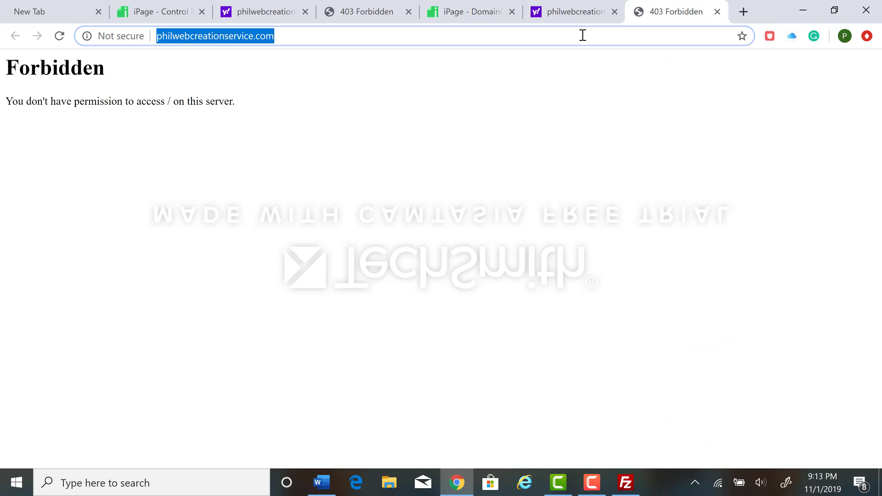
key("Return")
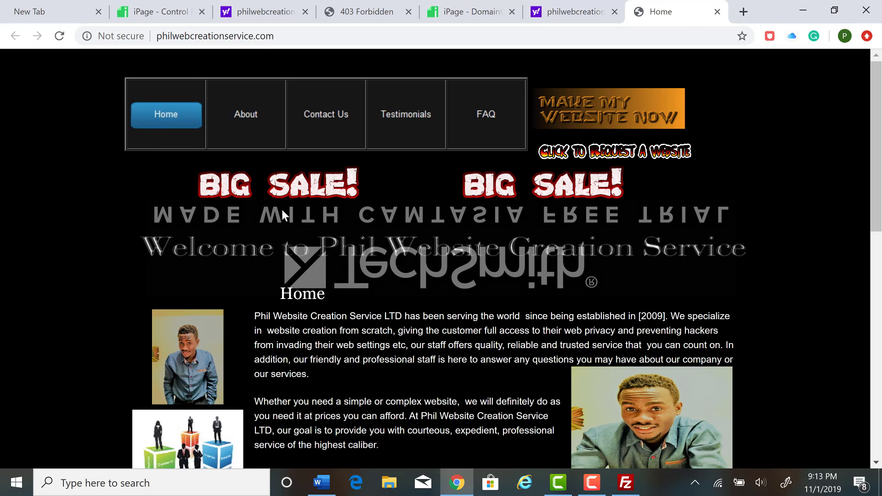
scroll(282, 210, "down", 3)
scroll(286, 212, "up", 3)
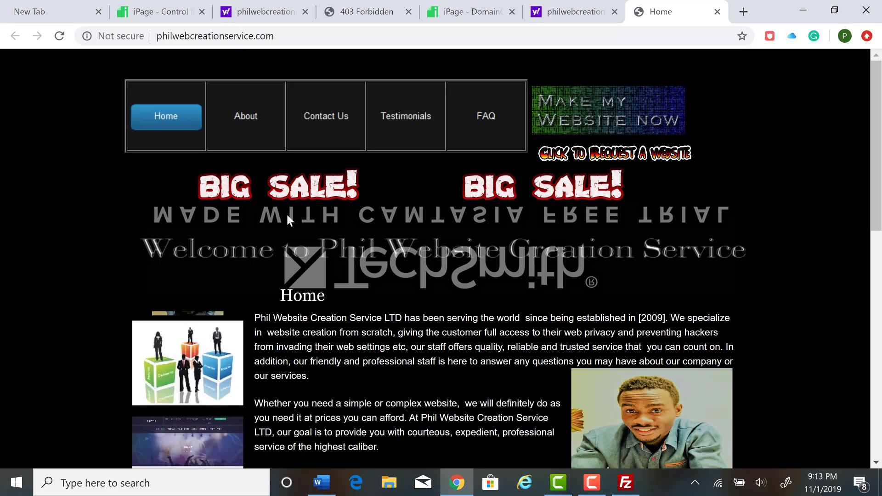
scroll(286, 212, "down", 9)
scroll(337, 219, "down", 2)
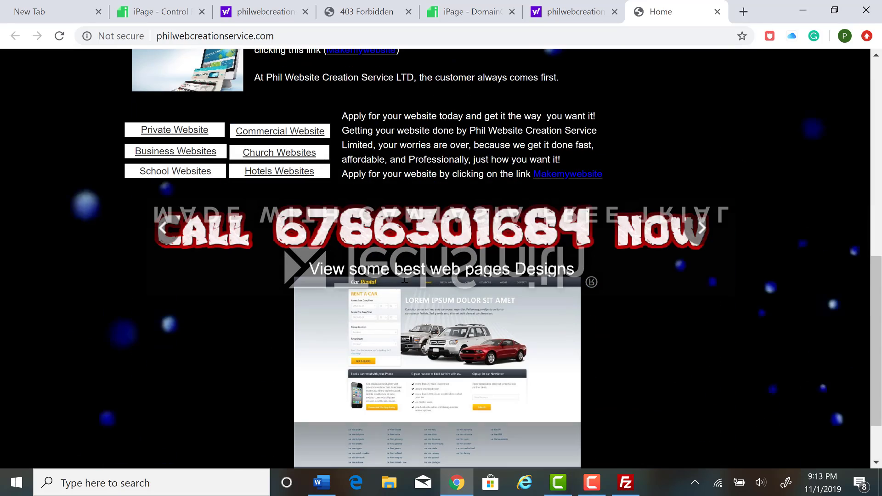
scroll(457, 275, "up", 10)
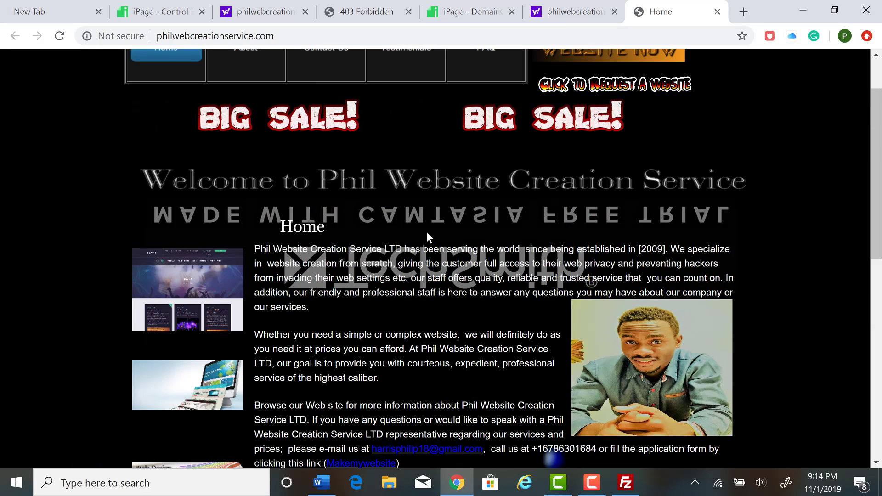
scroll(425, 224, "up", 1)
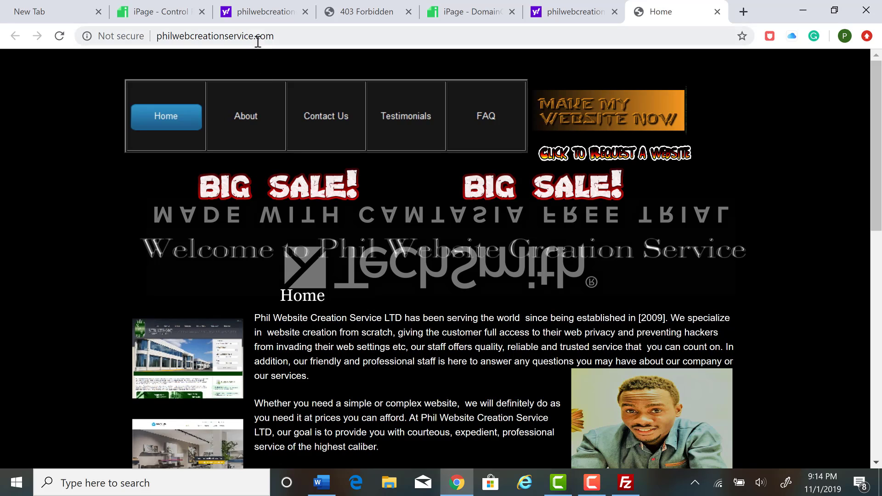
mouse_move(316, 187)
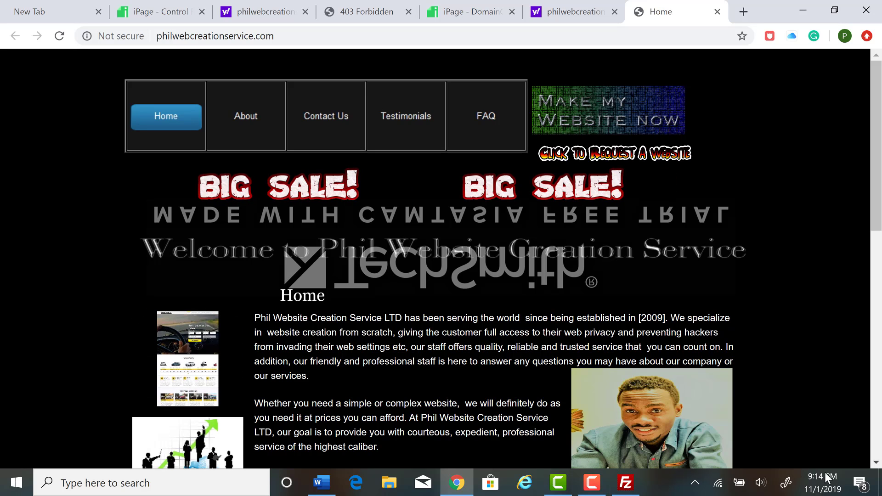
left_click(803, 10)
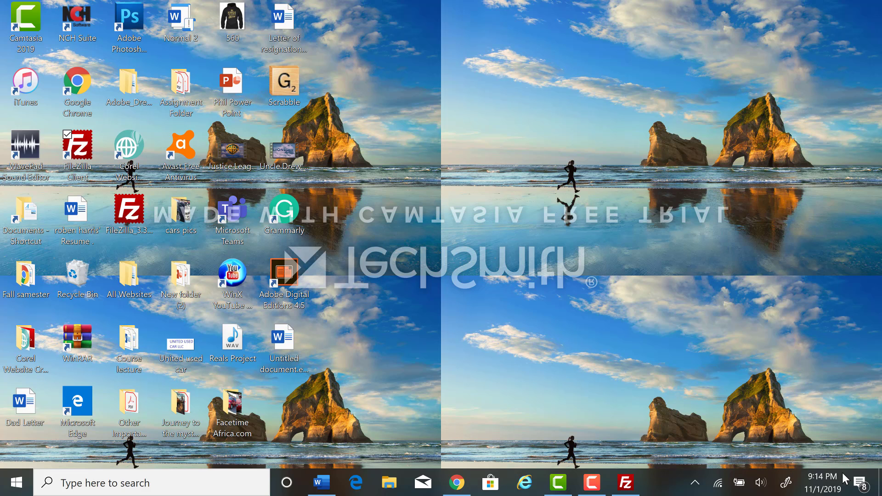
left_click(565, 483)
left_click(564, 484)
left_click(592, 483)
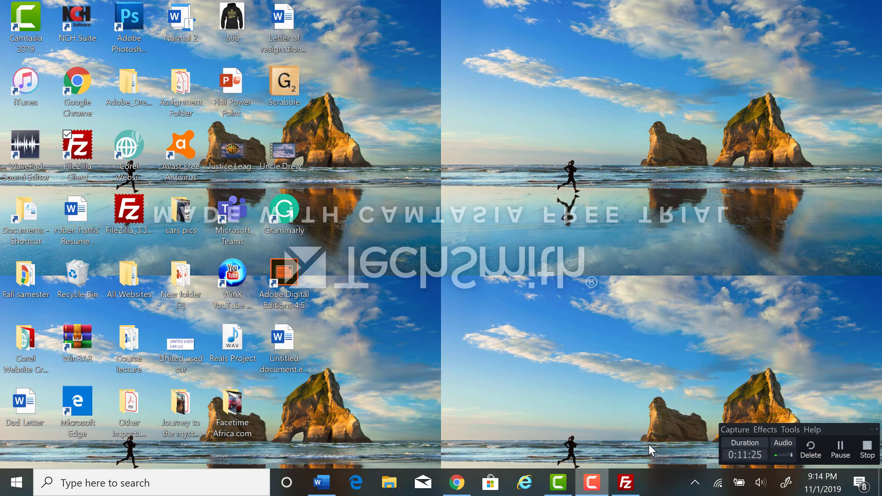